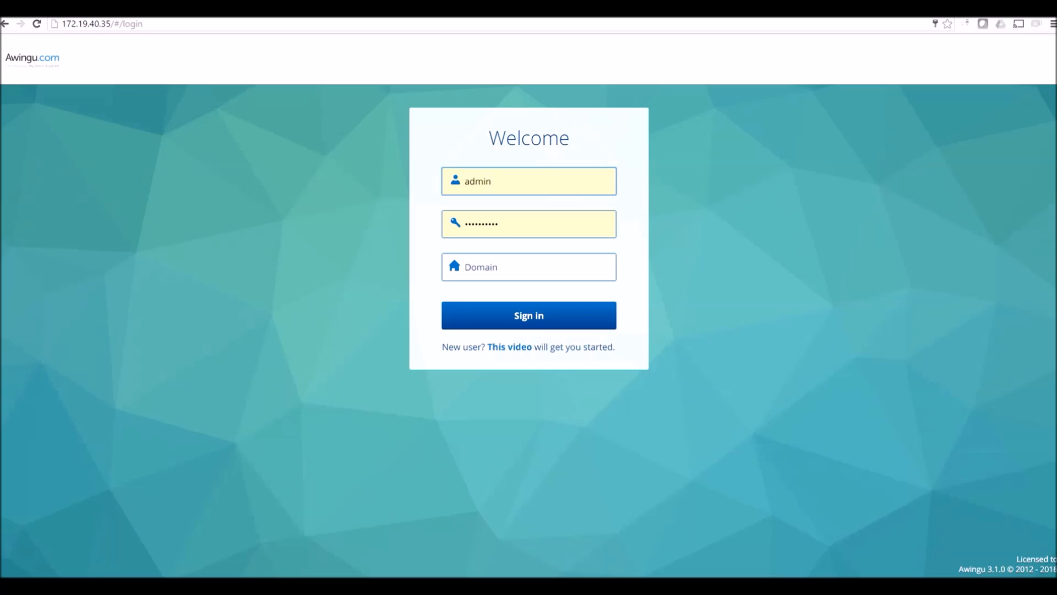
Sign in to the Awingu portal with the prefilled admin credentials
click(536, 328)
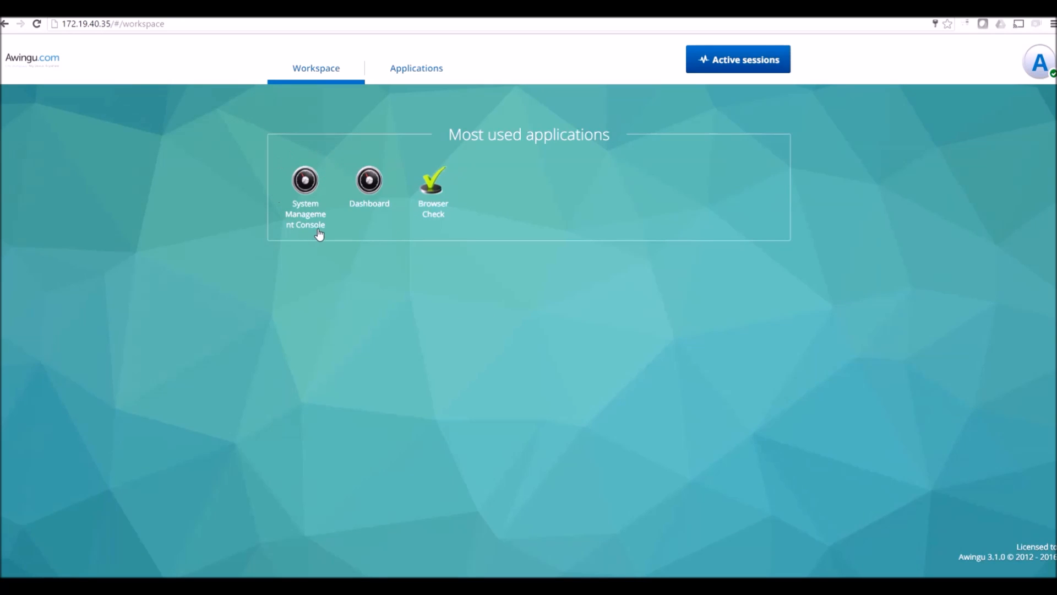
Go to the System Management Console's Global > Domains page and begin adding a new domain
click(305, 181)
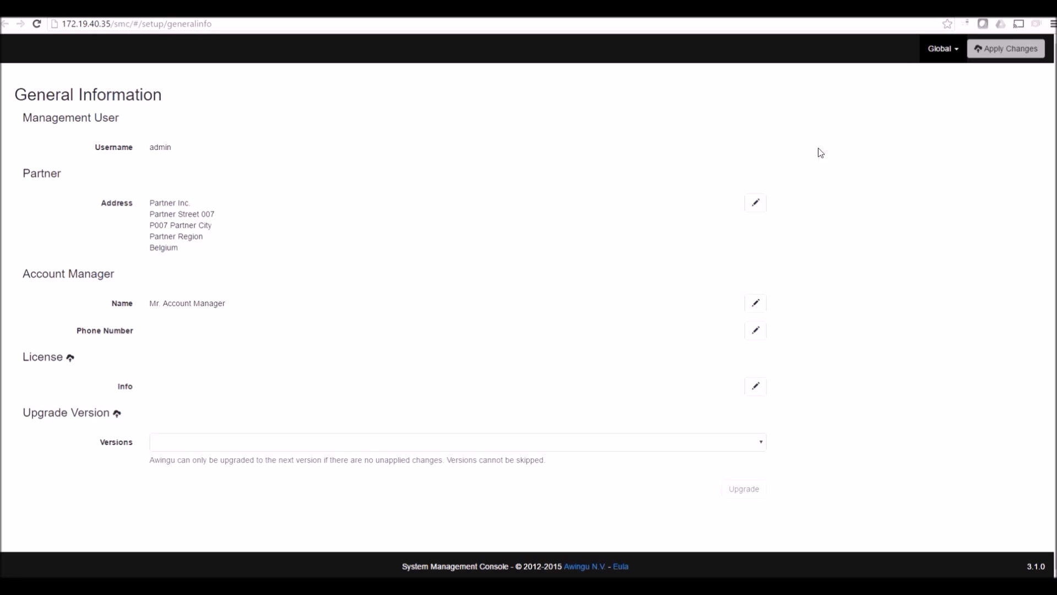
click(942, 56)
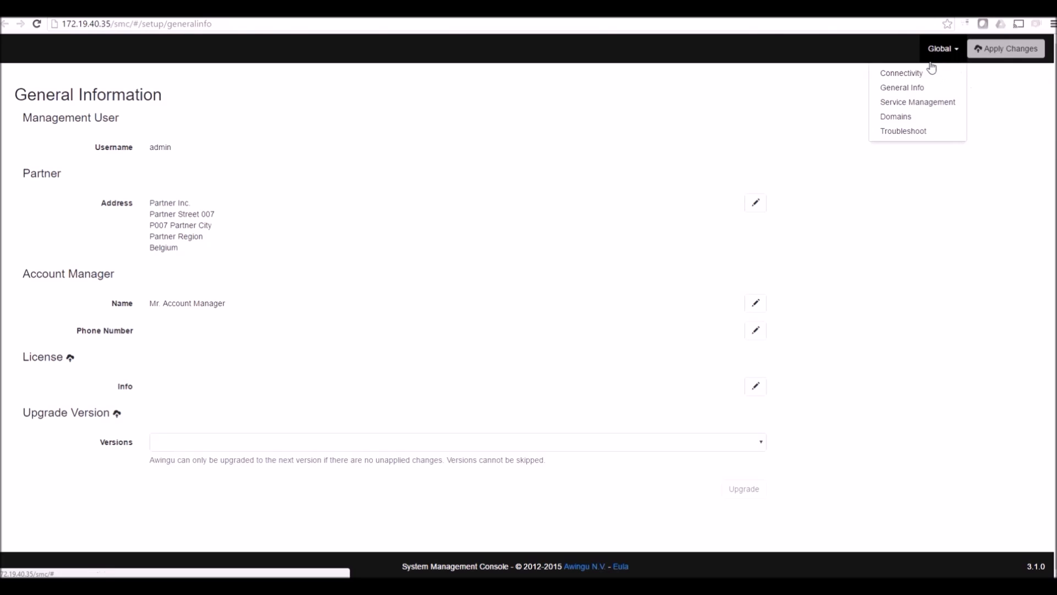
click(908, 119)
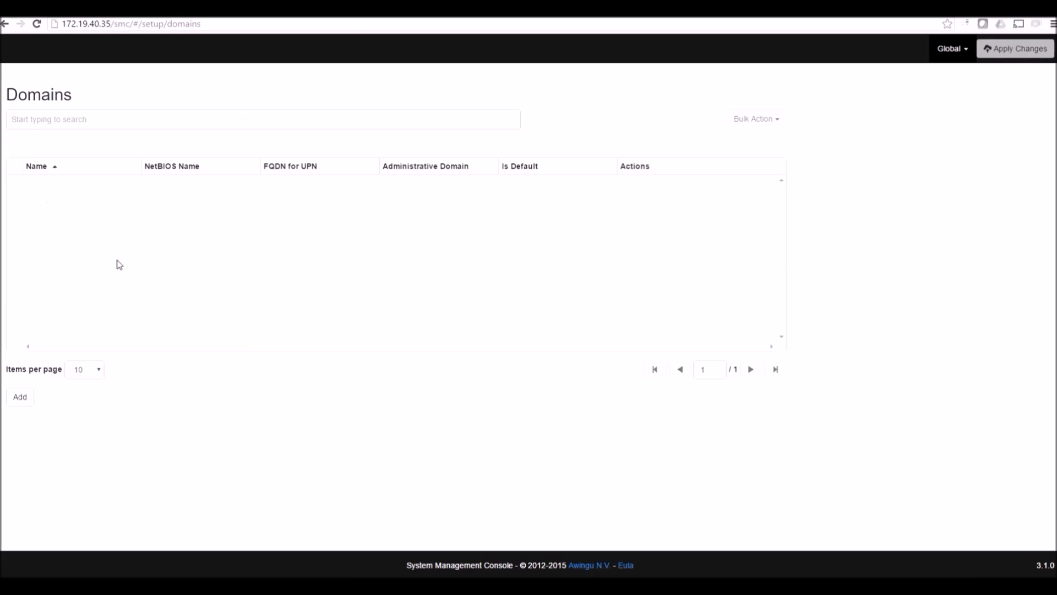
click(18, 401)
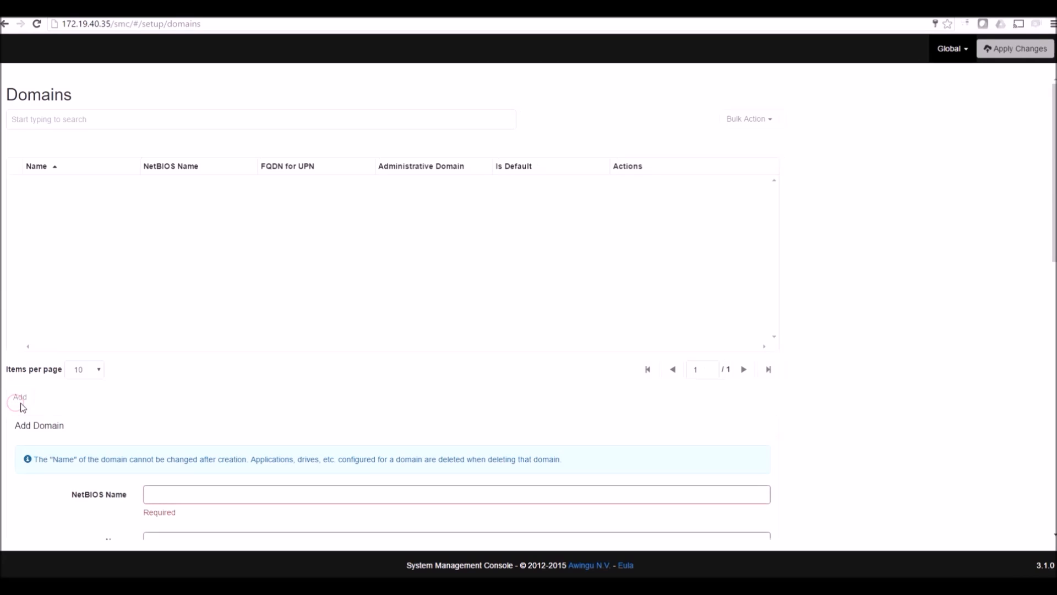
Enter STACK as NetBIOS name and name, with stack.awingu.com as the FQDN for UPN
scroll(167, 403, down, 3)
click(176, 215)
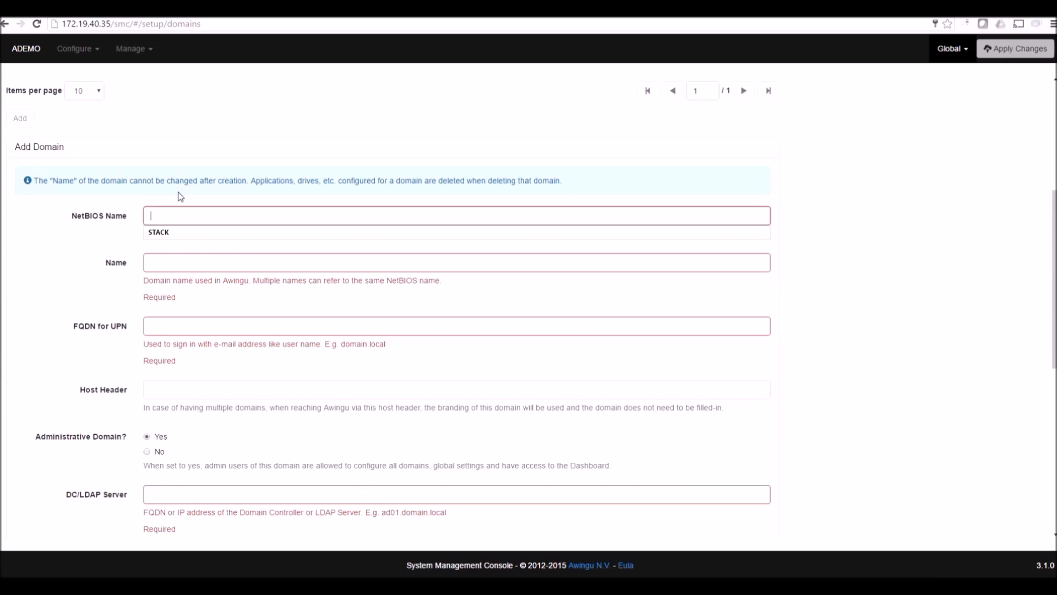
text(STACK)
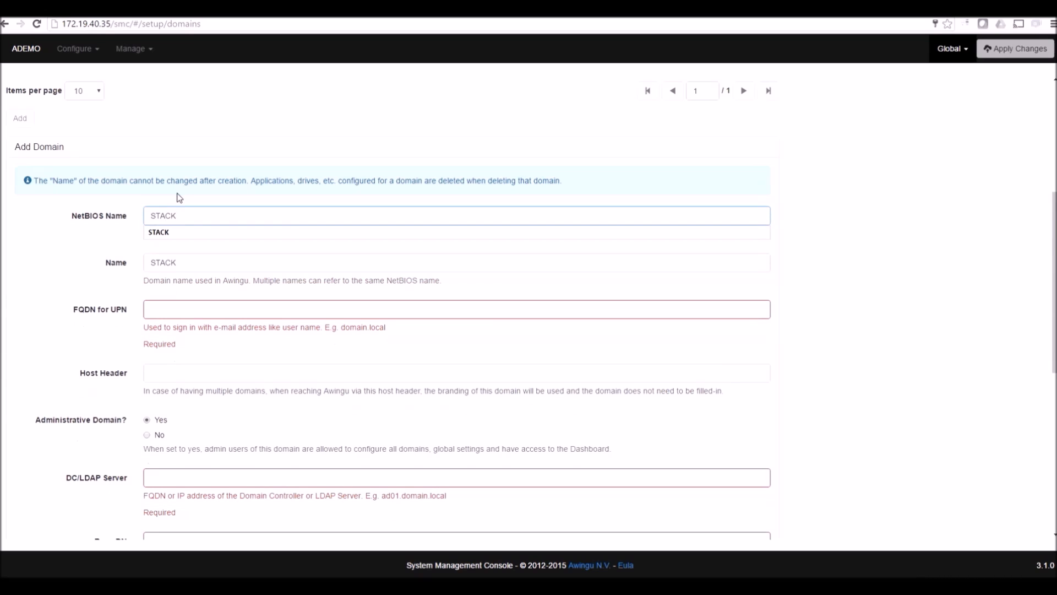
click(203, 264)
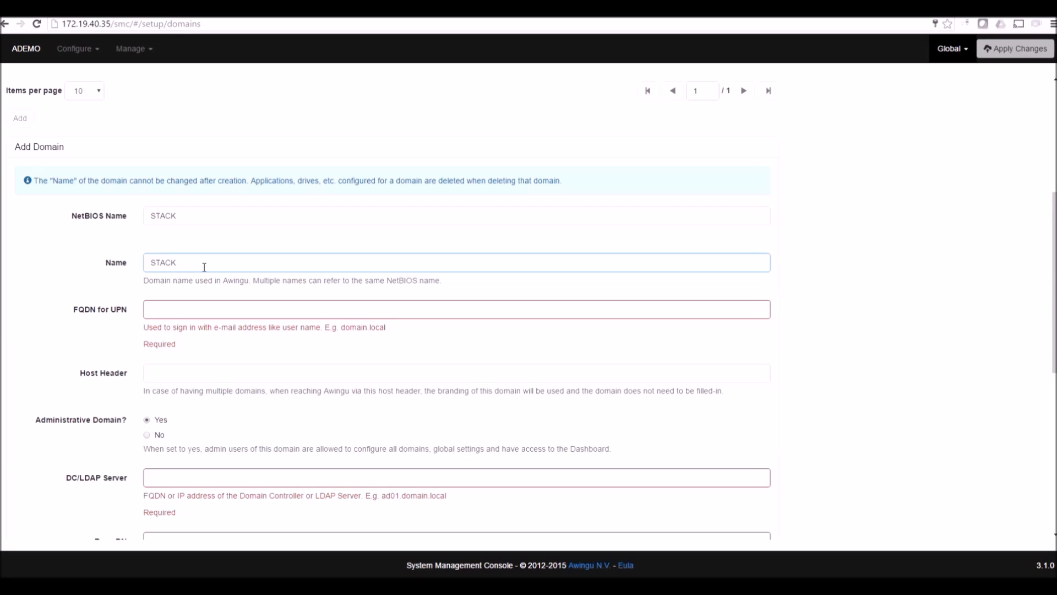
key(Tab)
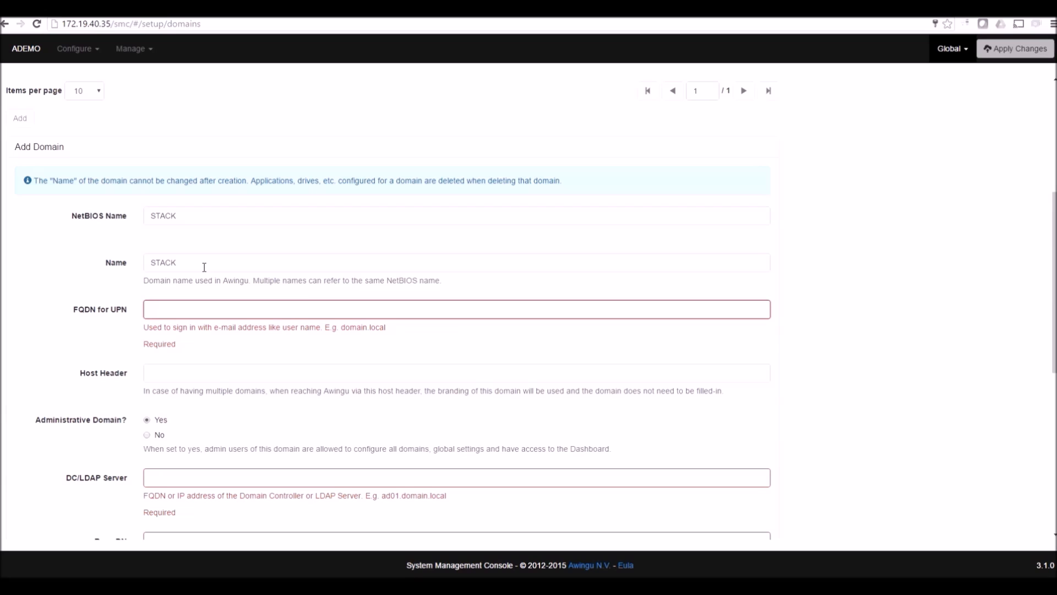
text(stack)
key(Down)
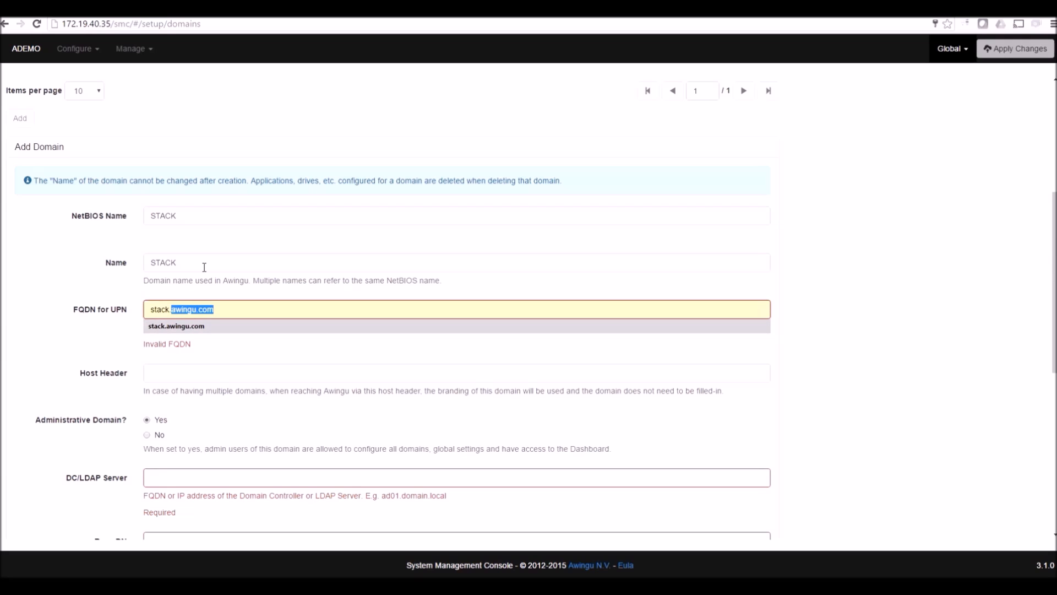
click(191, 326)
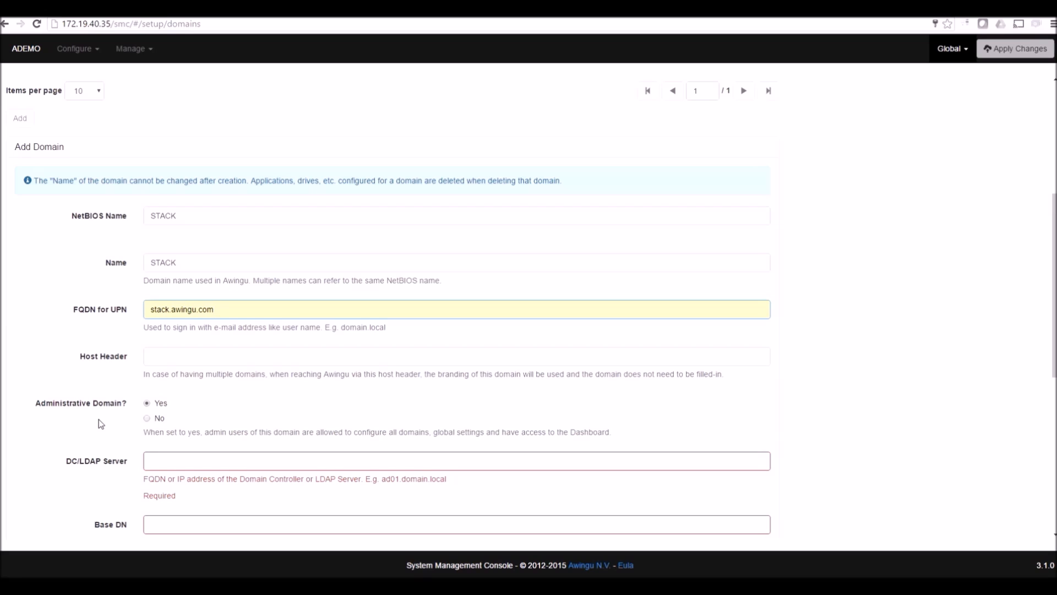
Set DC/LDAP server stack.awingu.com, base DN dc=stack,dc=awingu,dc=com, and enable LDAP over SSL
click(163, 458)
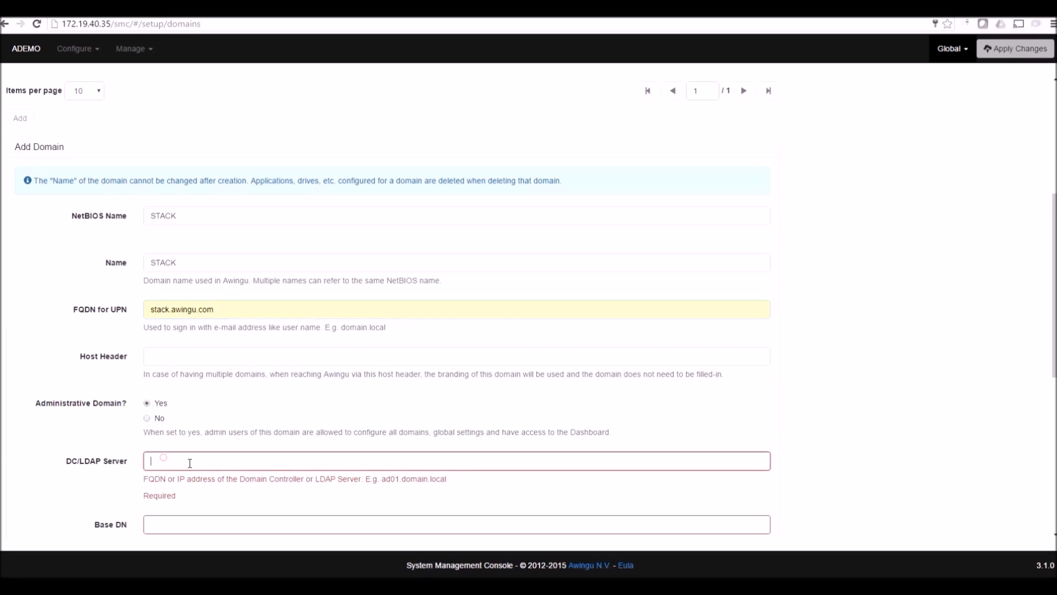
scroll(277, 467, down, 1)
scroll(277, 467, down, 1)
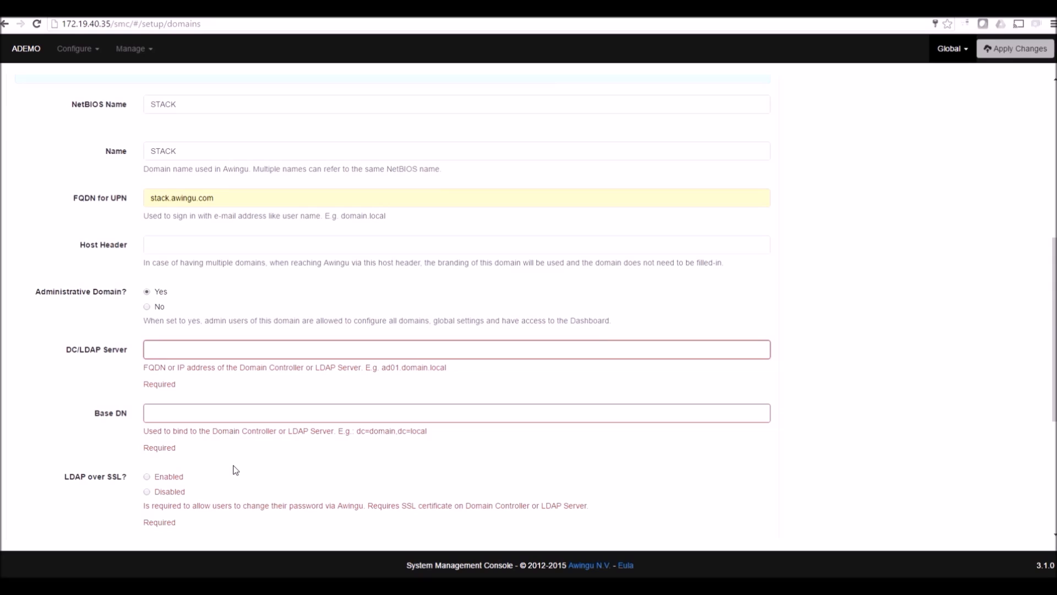
text(stack.)
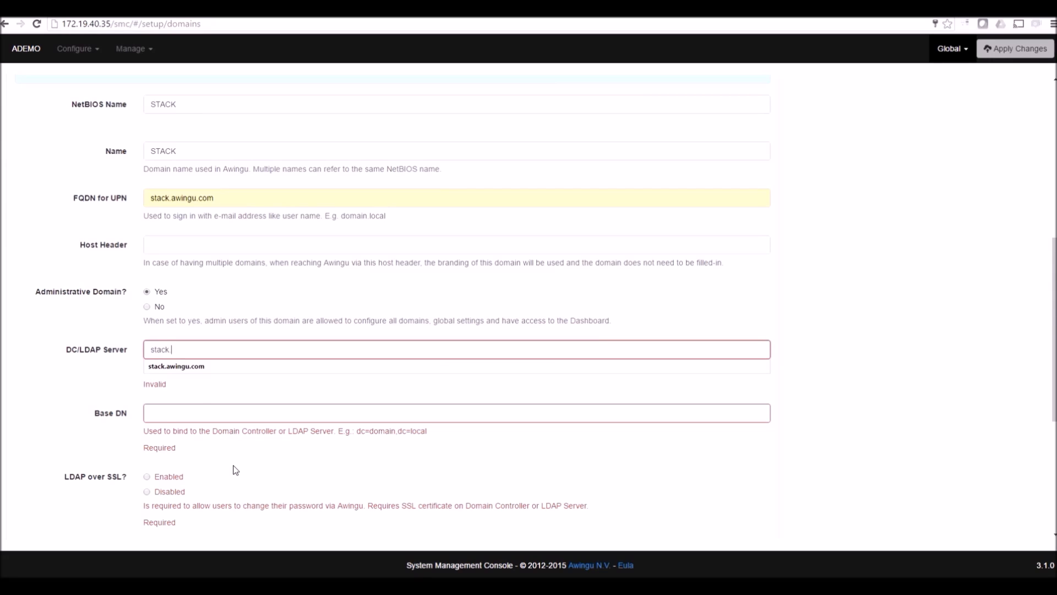
text(awingu.com)
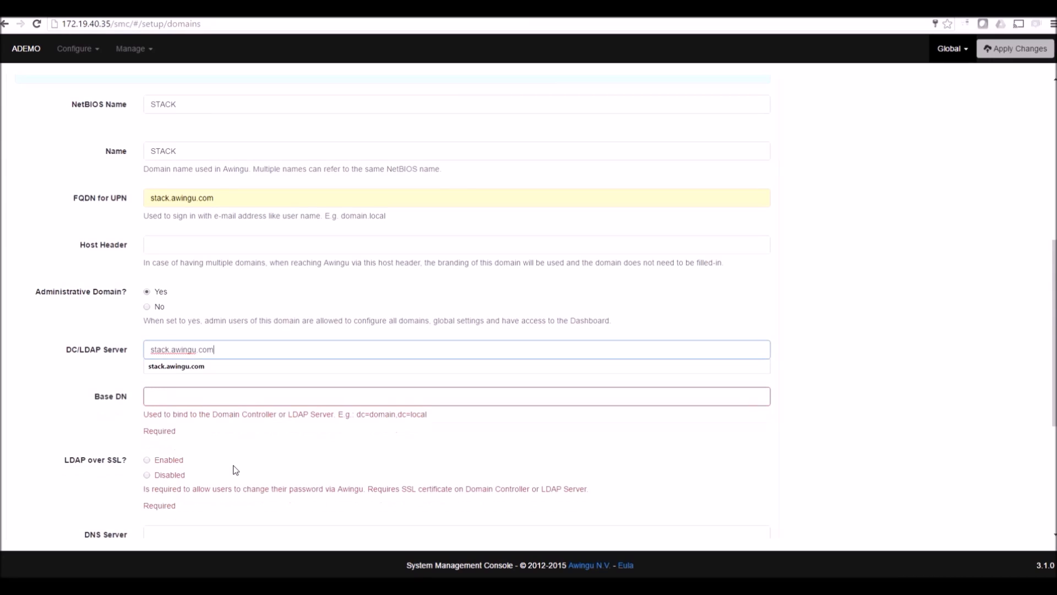
key(Tab)
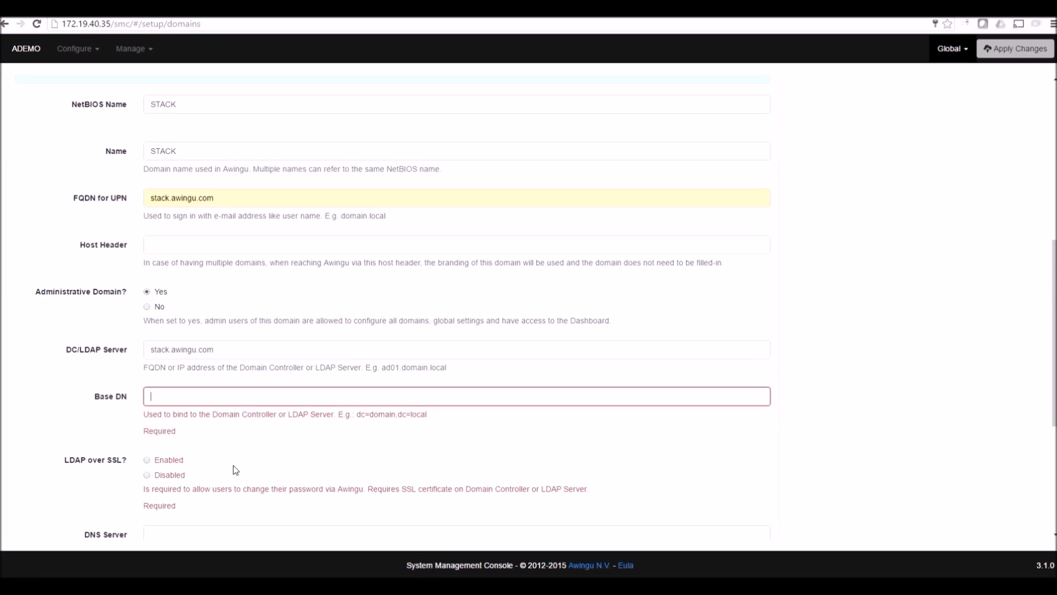
text(d)
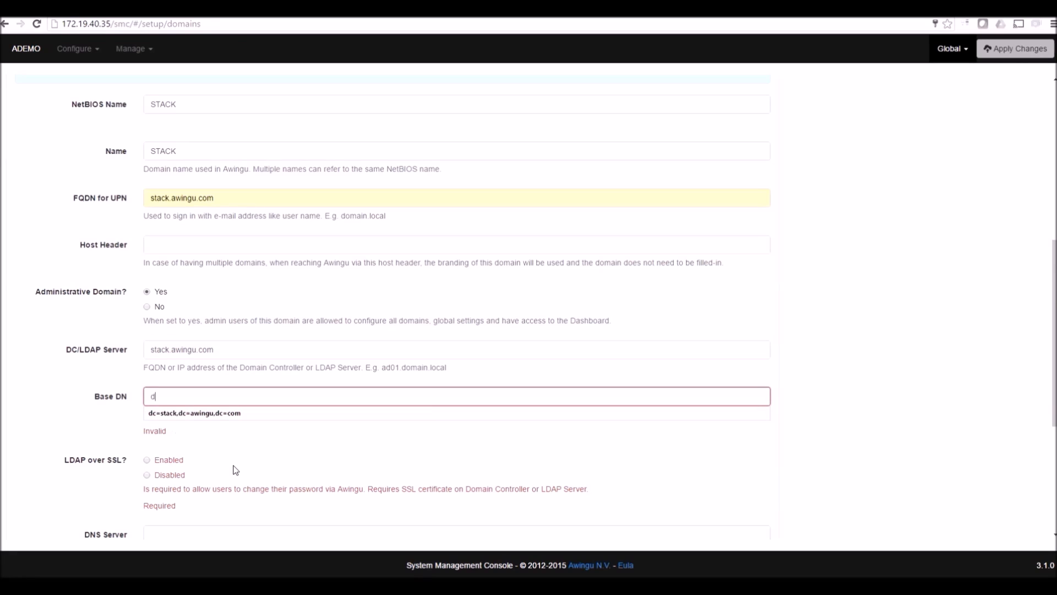
text(c)
key(Down)
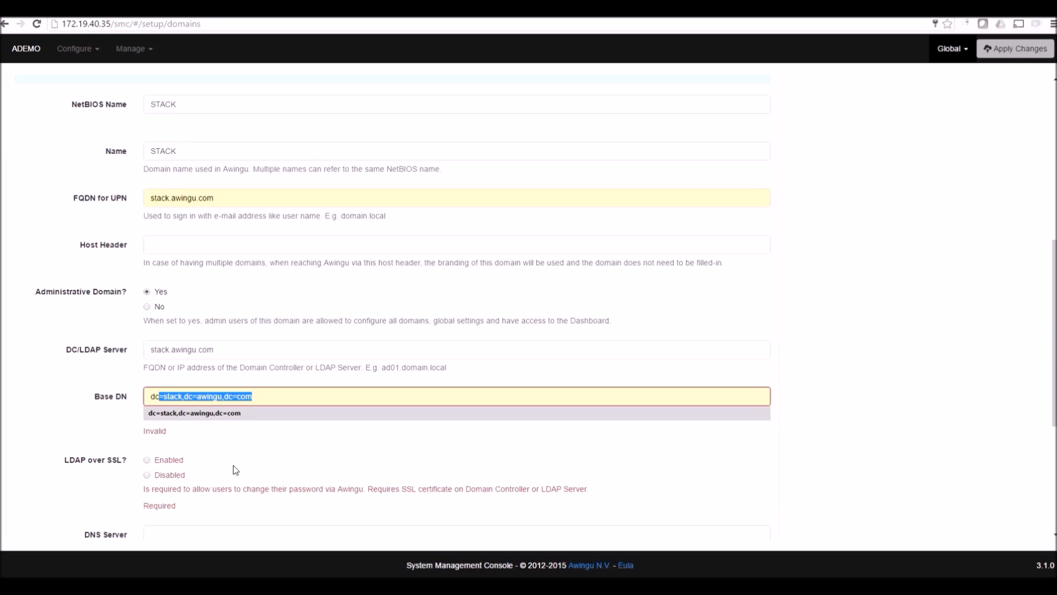
click(222, 415)
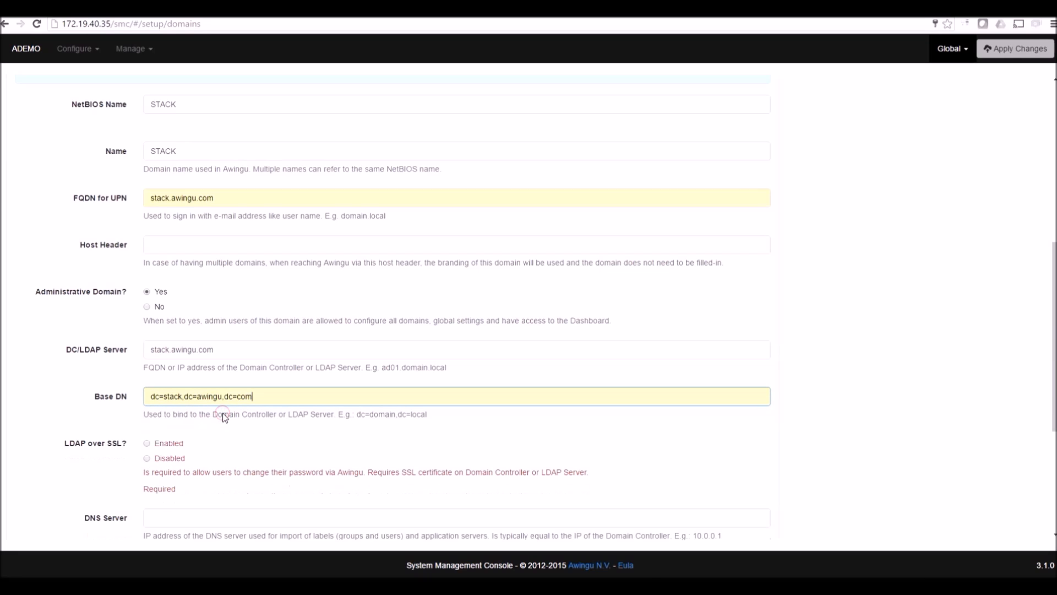
scroll(165, 418, down, 1)
click(147, 388)
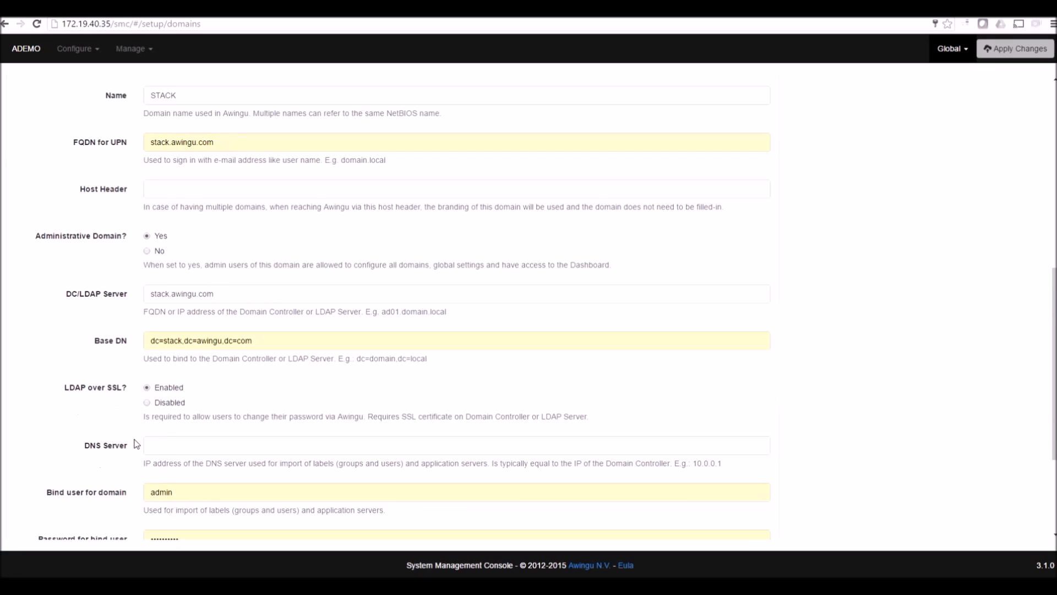
Replace the bind user name and its password, then add the STACK domain
scroll(136, 443, down, 1)
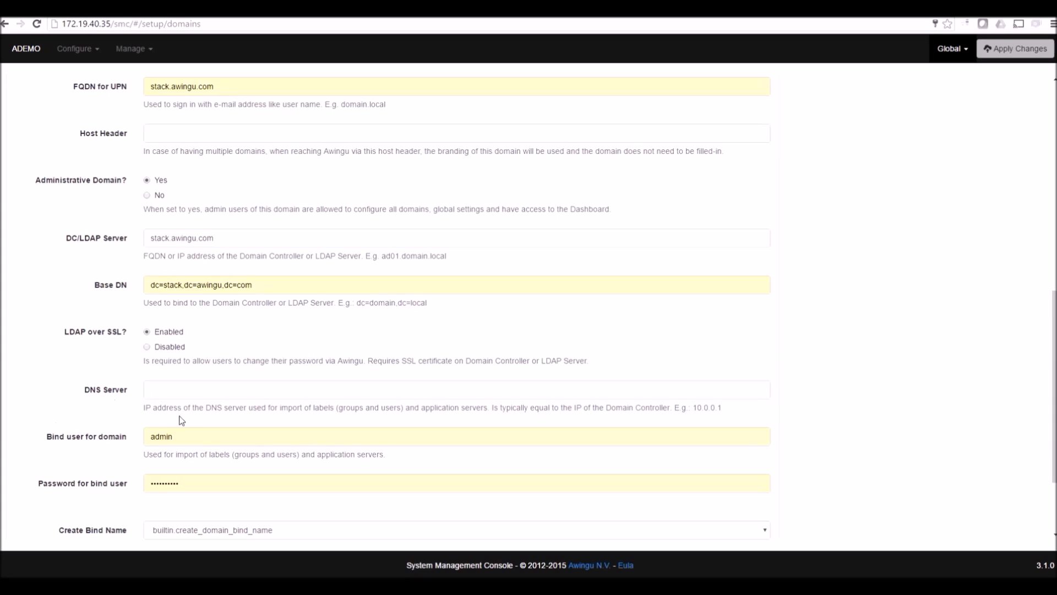
double_click(173, 435)
click(173, 434)
key(BackSpace)
key(BackSpace)
key(BackSpace)
key(BackSpace)
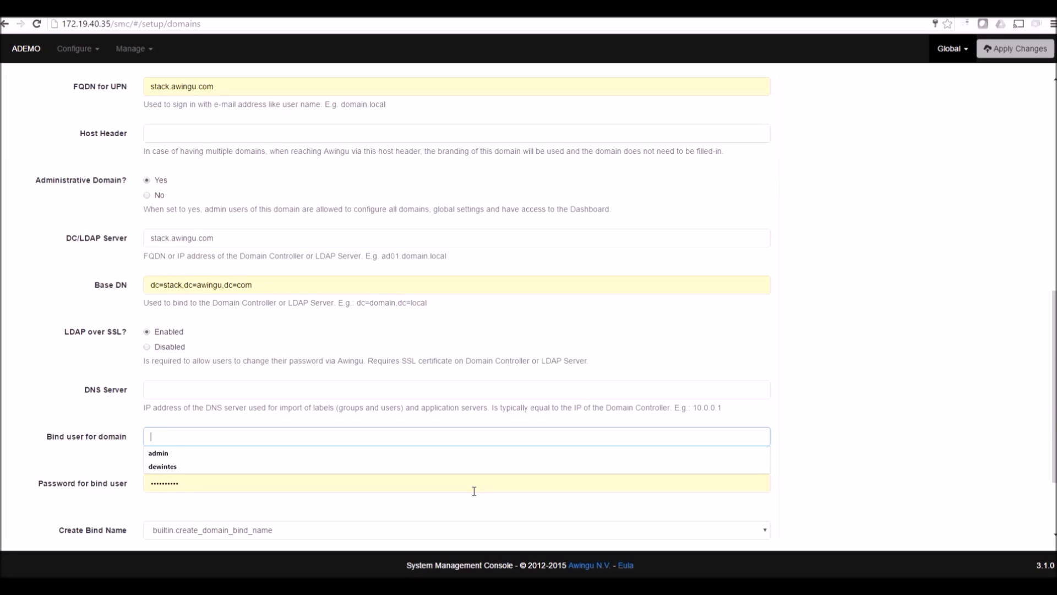
text(user1)
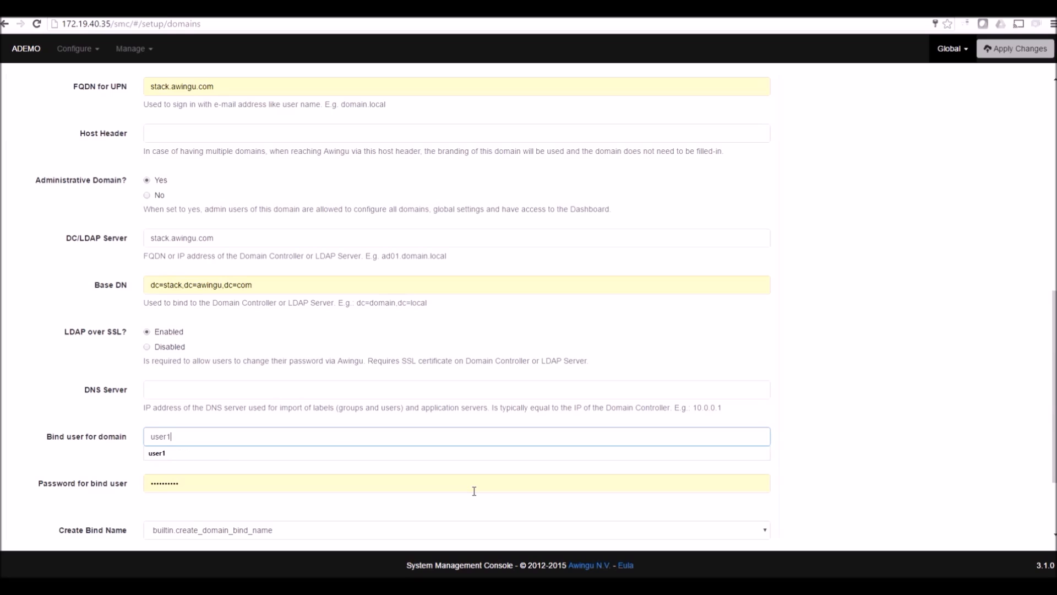
key(Tab)
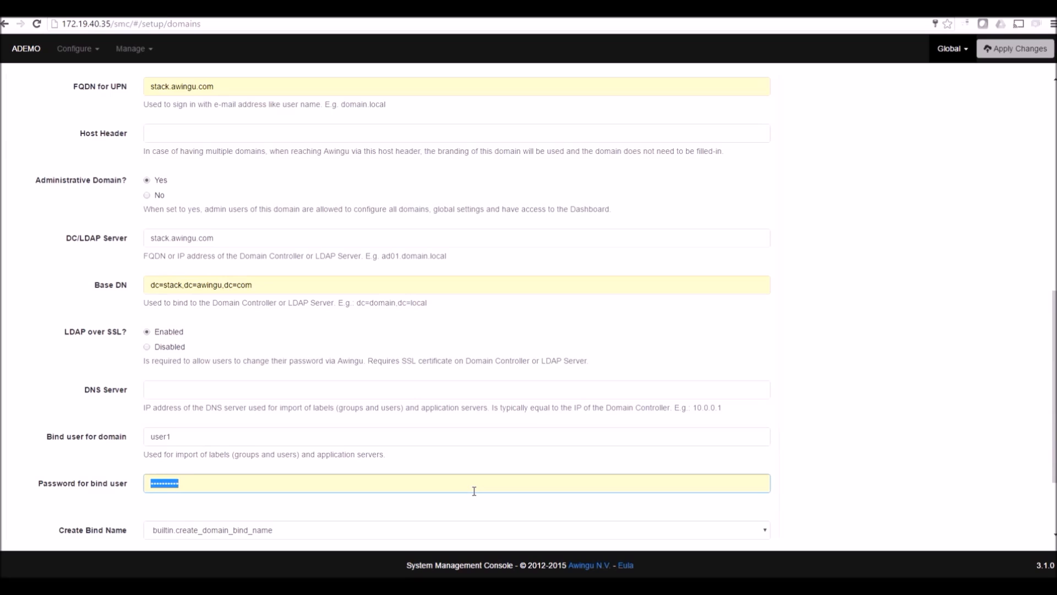
text(P••)
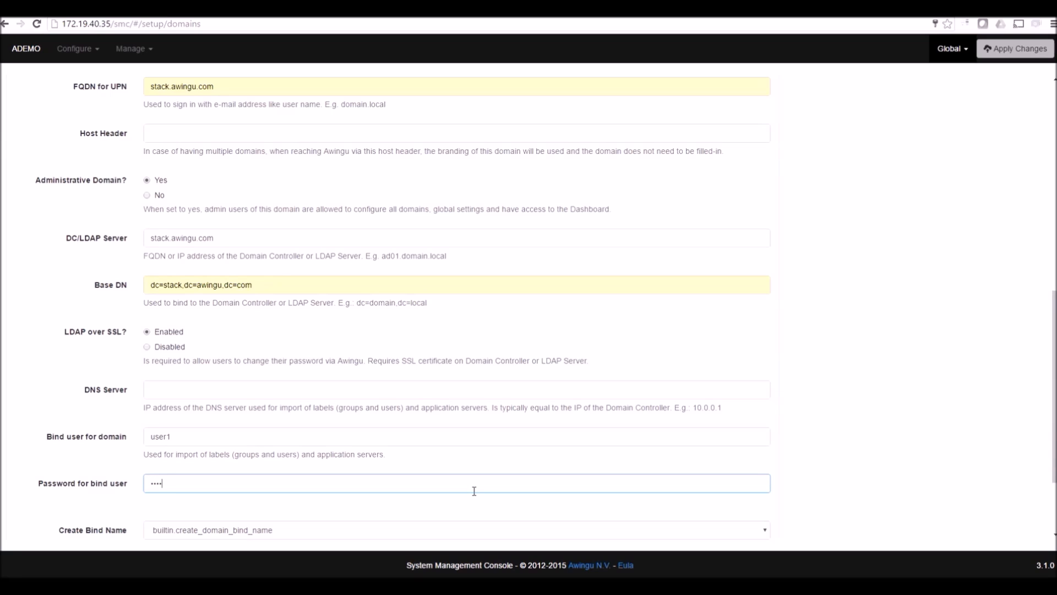
text(••••)
scroll(345, 482, down, 3)
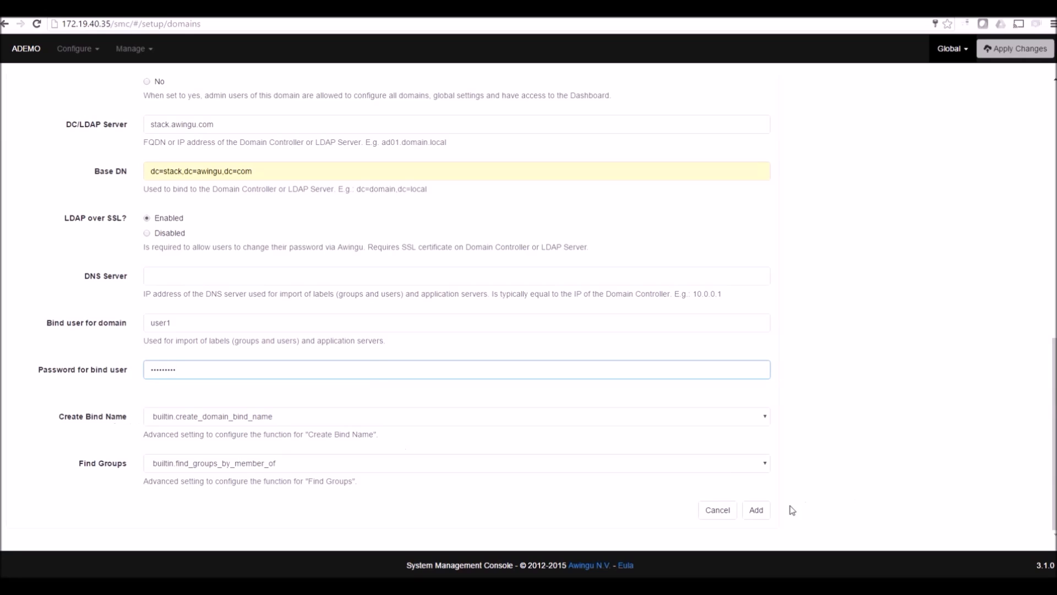
click(755, 510)
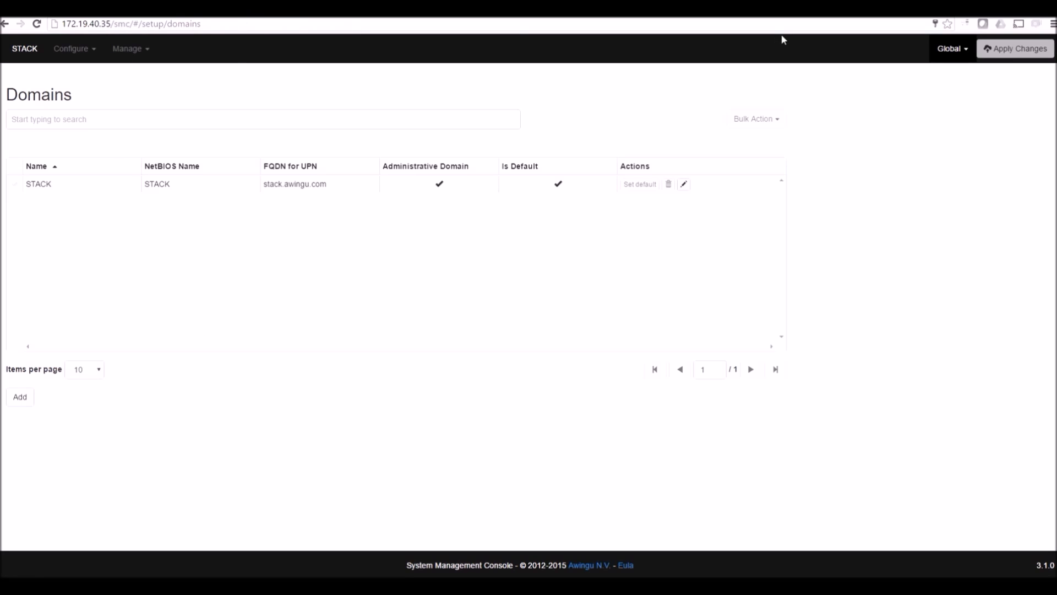
Log out of the admin session and sign in with the test user's username and password
key(ctrl+shift+Tab)
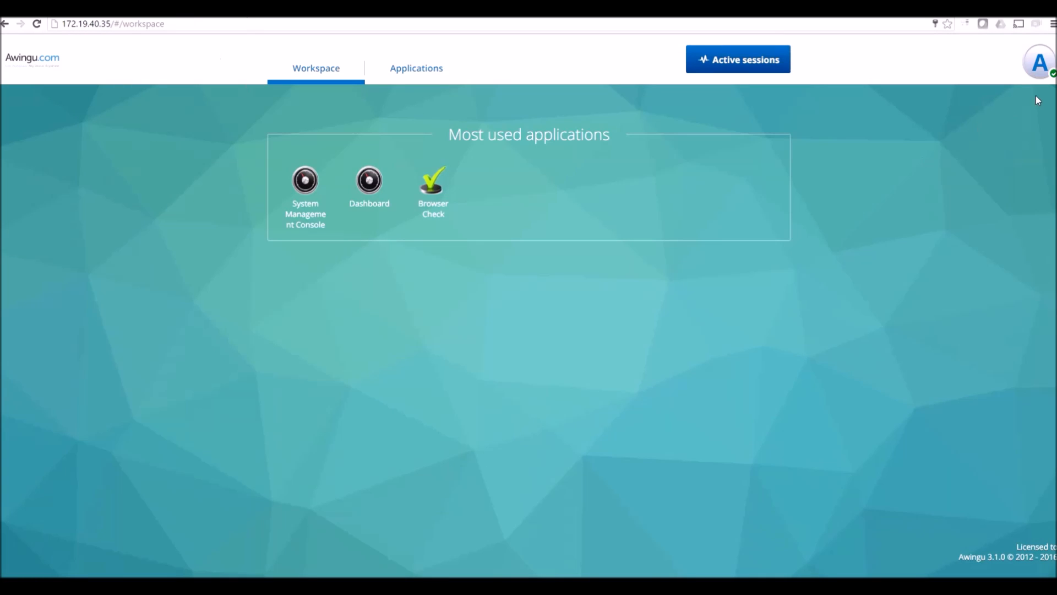
click(1039, 67)
click(1002, 137)
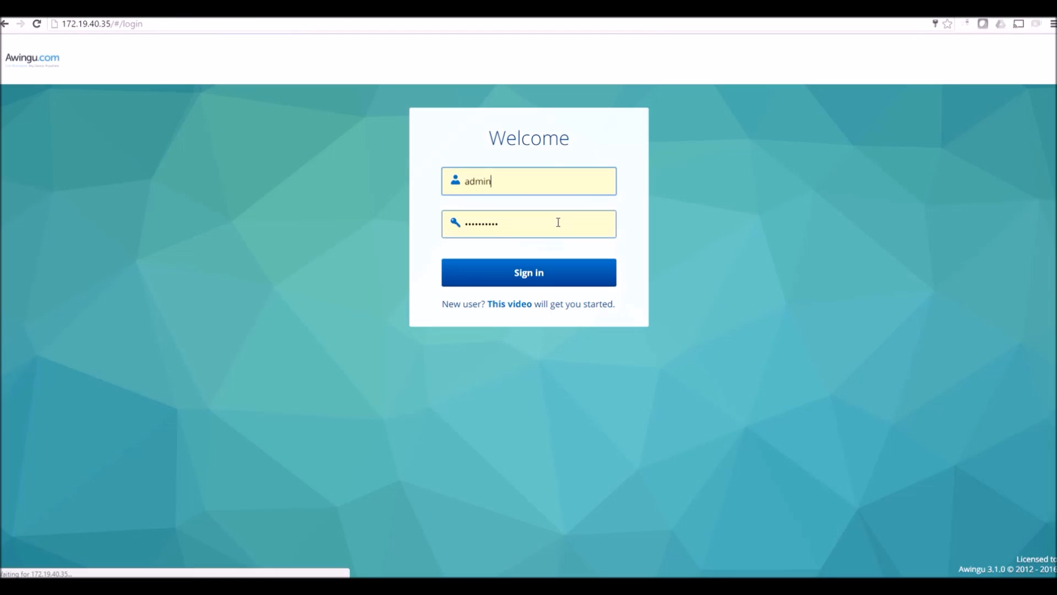
double_click(474, 181)
text(admindew)
key(ctrl+a)
key(BackSpace)
text(dewintes)
key(Tab)
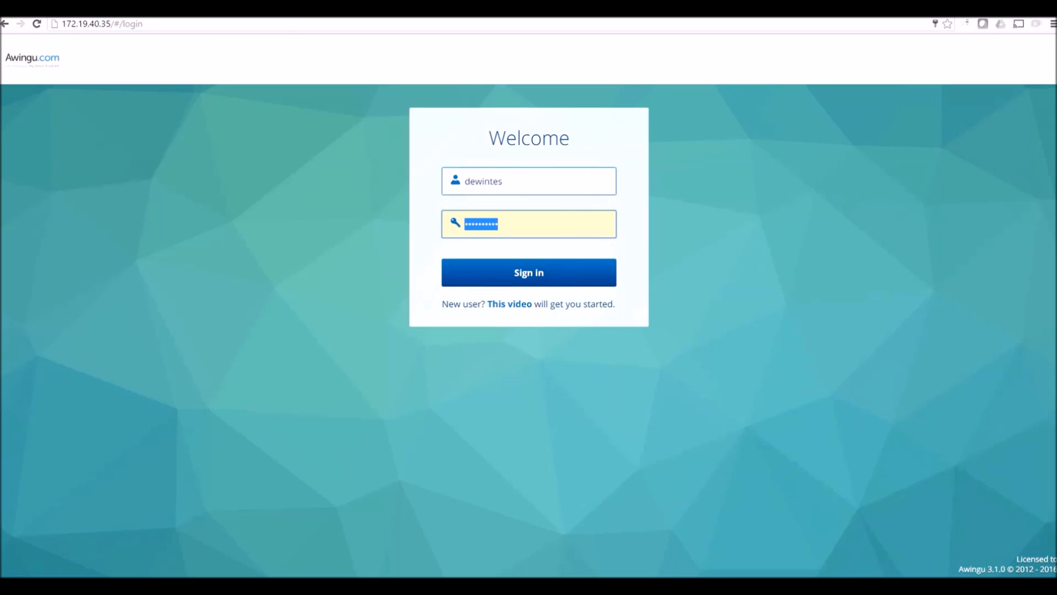
key(BackSpace)
text(**********)
key(Return)
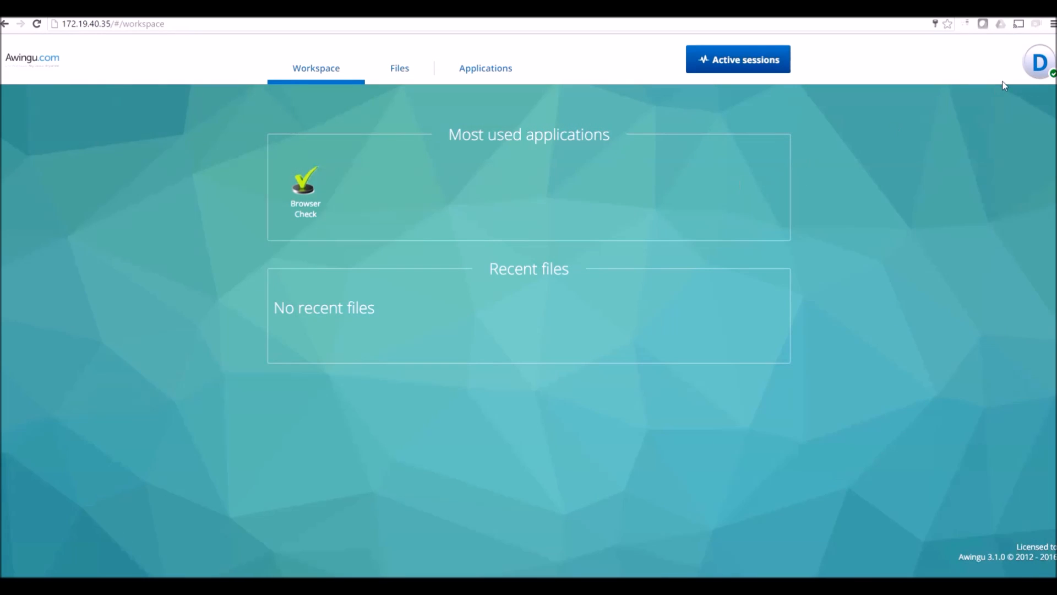
Log the test user out and enter admin as the sign-in username
click(1037, 65)
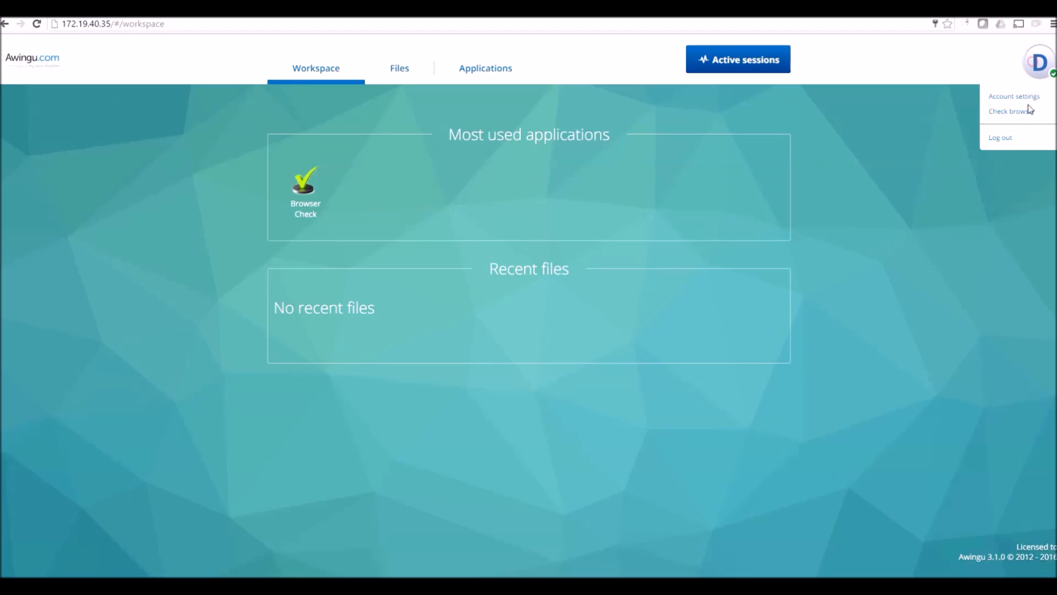
click(1005, 142)
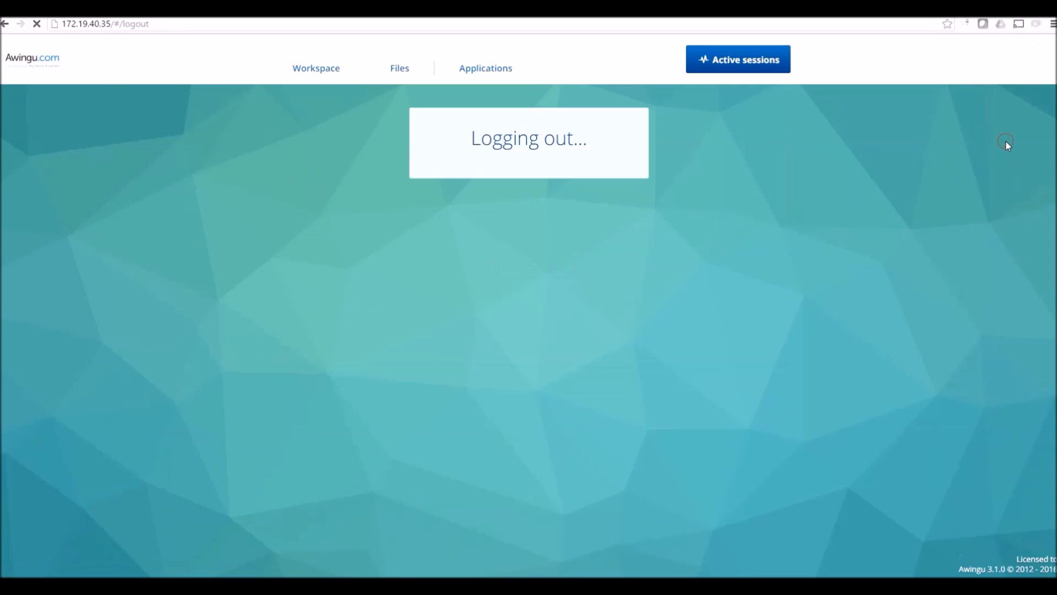
key(BackSpace)
key(BackSpace)
key(BackSpace)
key(BackSpace)
key(BackSpace)
key(BackSpace)
key(BackSpace)
key(BackSpace)
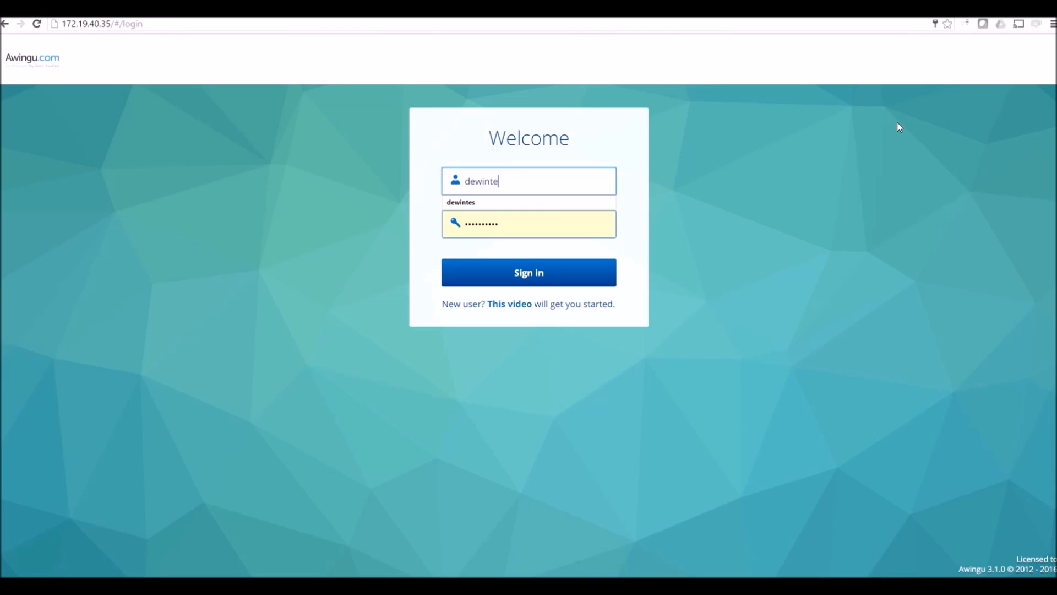
text(admin)
Sign in as admin, enter the System Management Console, and bring up its Manage menu
click(460, 201)
click(501, 283)
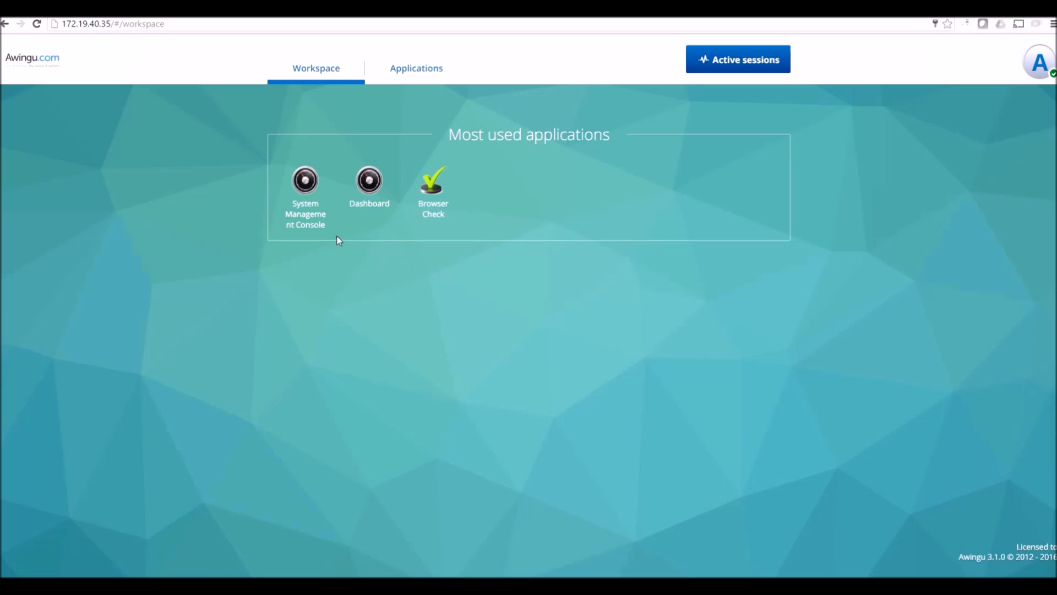
click(305, 181)
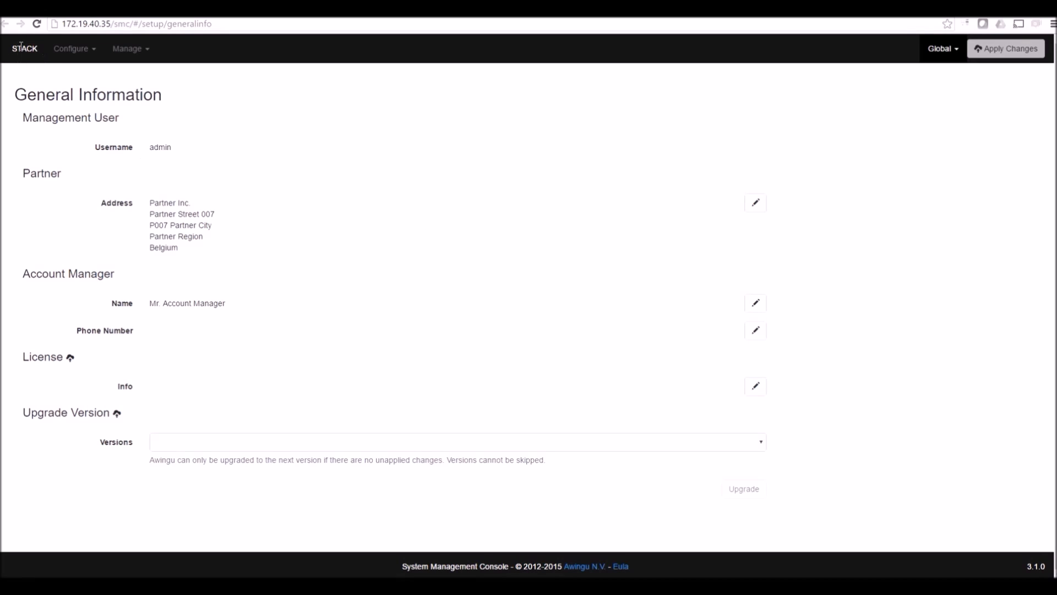
click(144, 54)
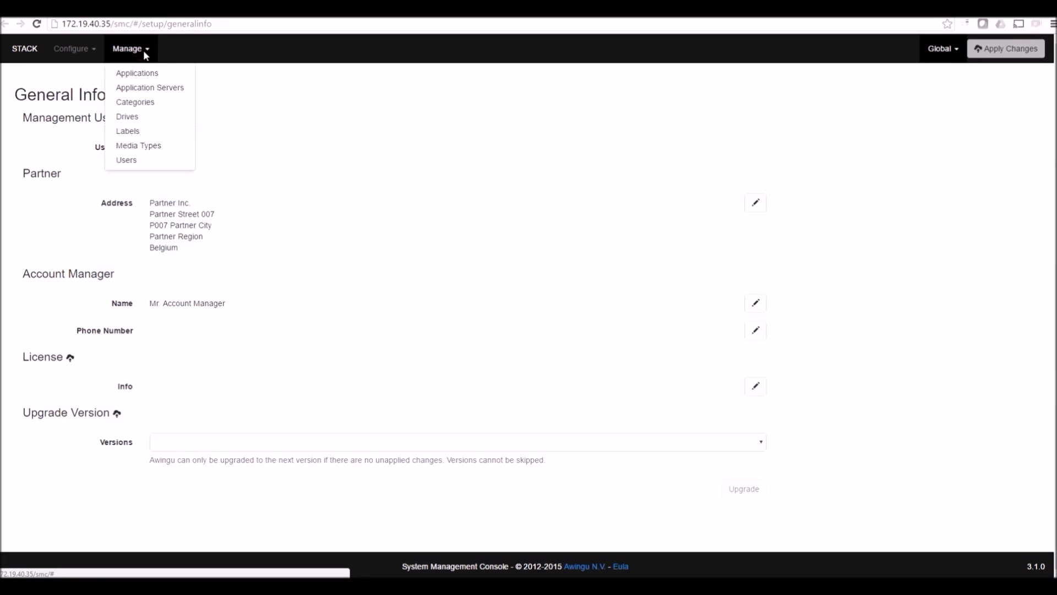
Under Manage > Labels, manually add a label with key appserver and value myappservers
click(133, 137)
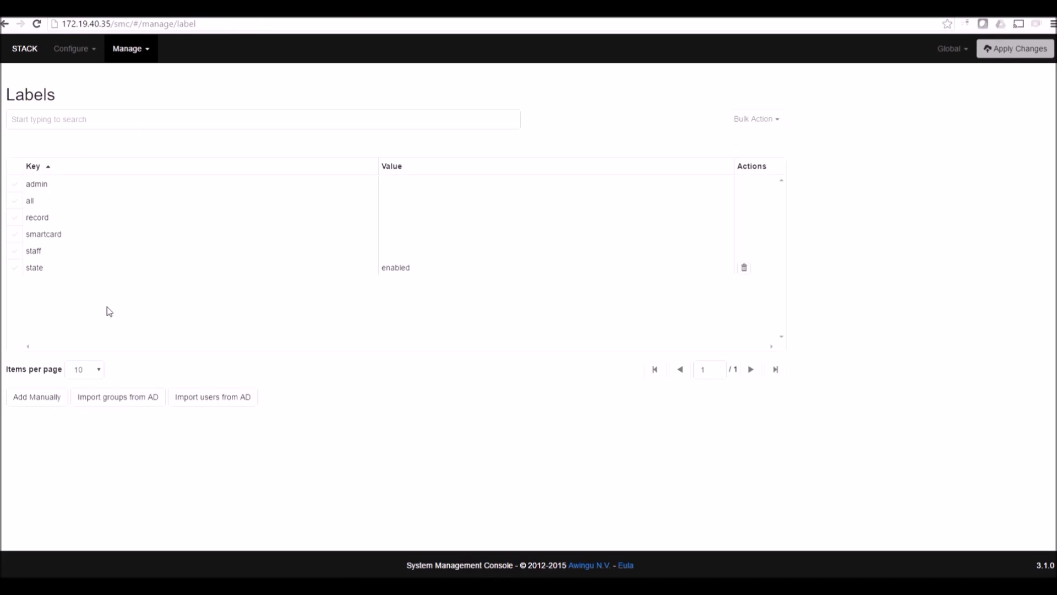
click(29, 406)
scroll(206, 452, down, 1)
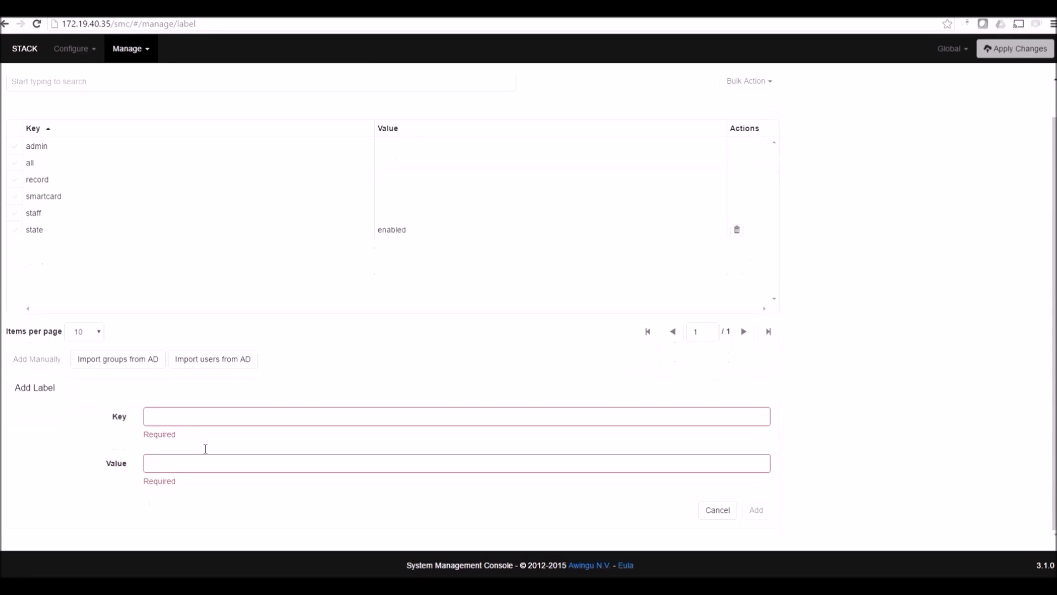
click(193, 417)
text(app)
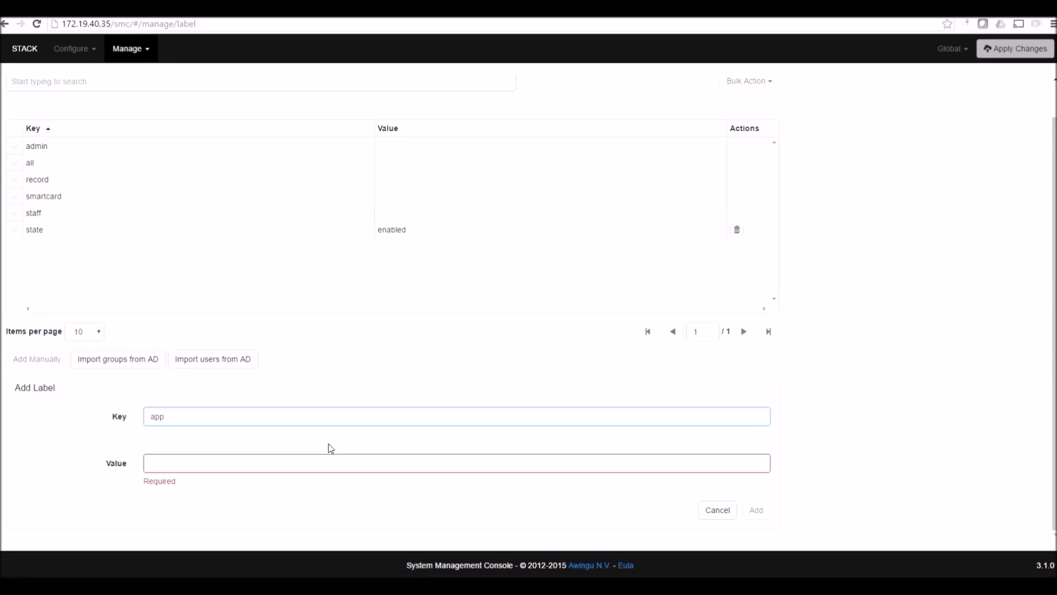
text(server)
key(Tab)
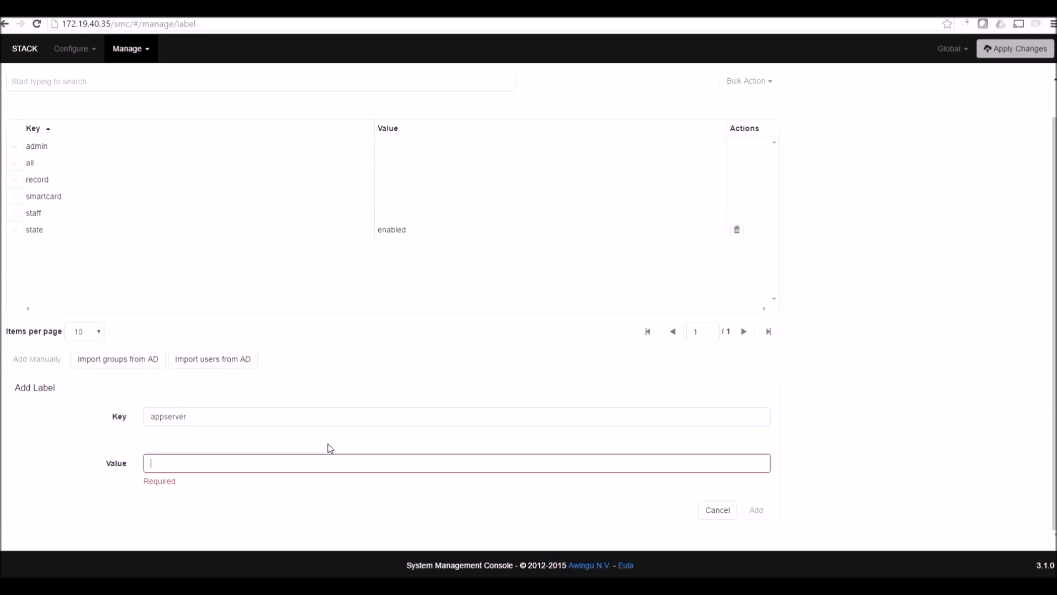
text(m)
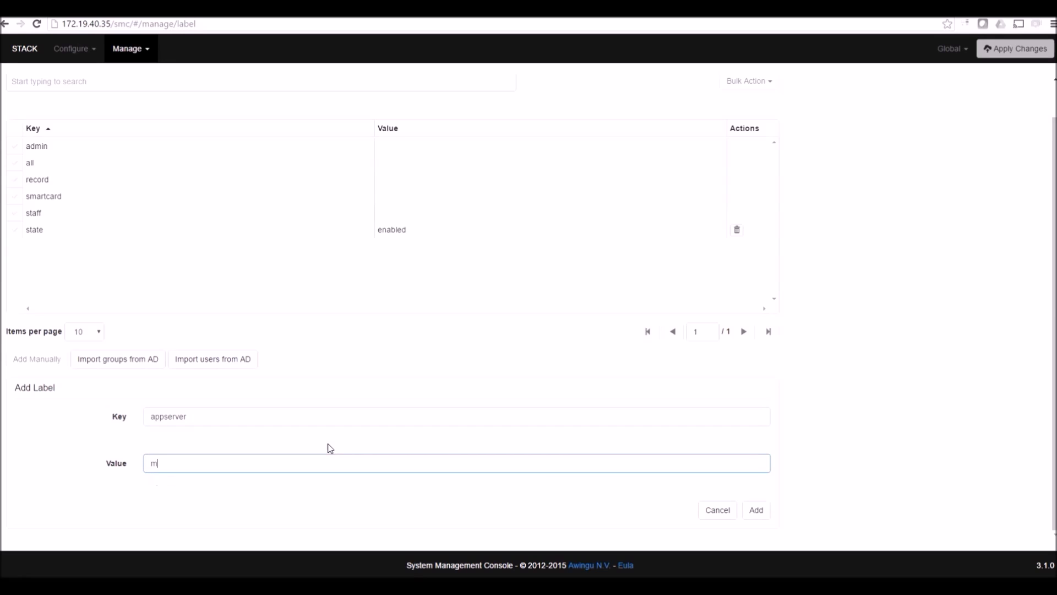
text(yappservers)
click(755, 513)
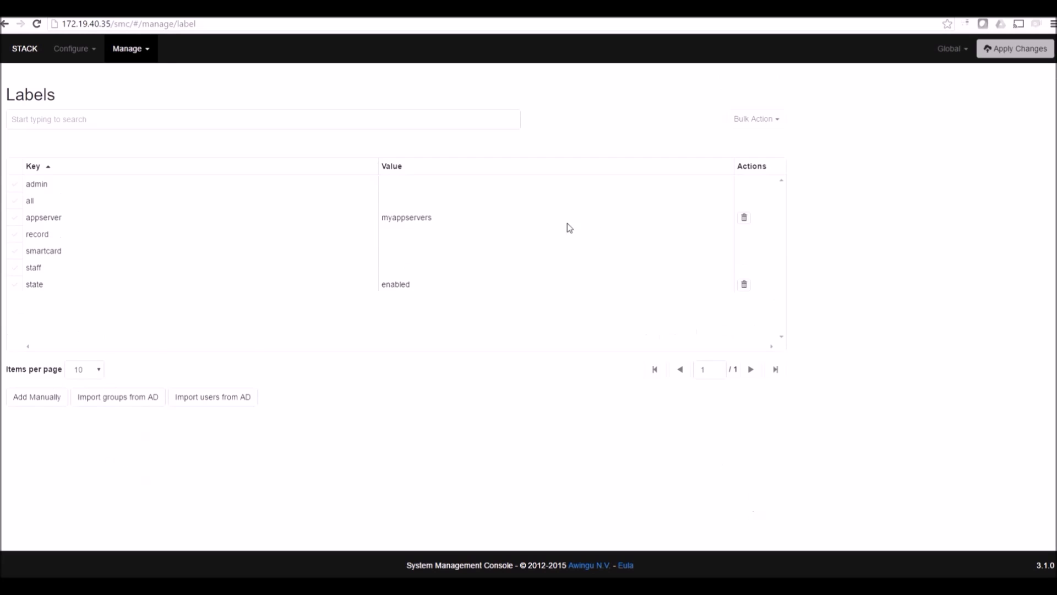
On Manage > Application Servers, start Import from AD and tick APP1 and APP2
click(126, 55)
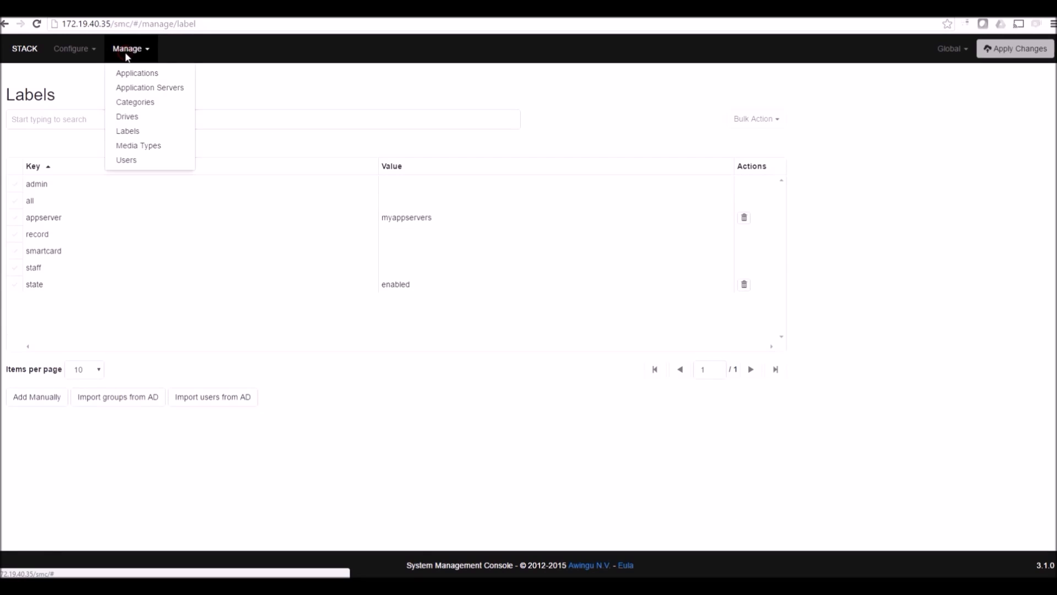
click(140, 92)
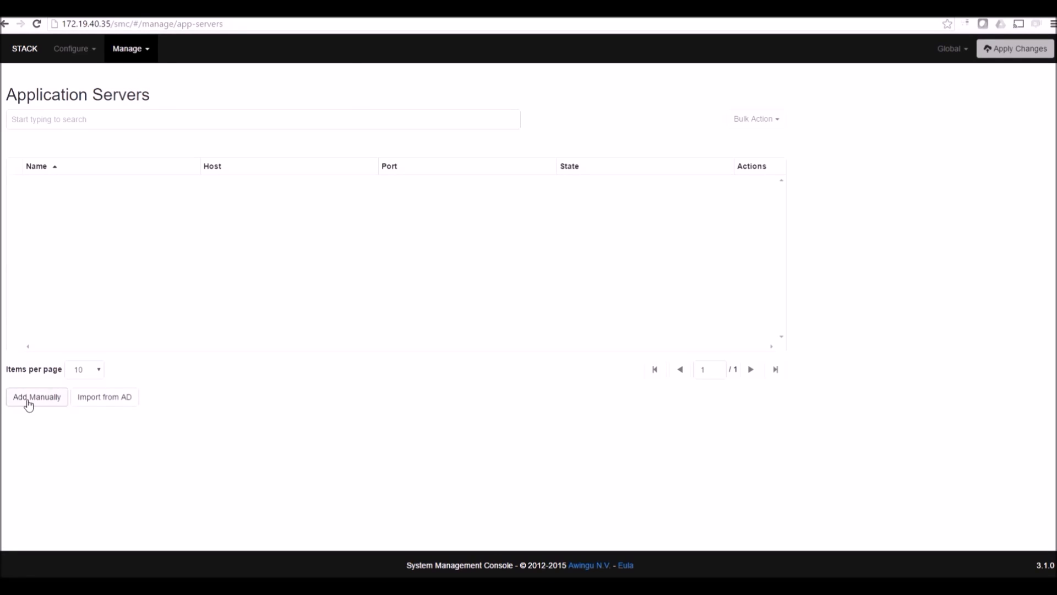
click(115, 398)
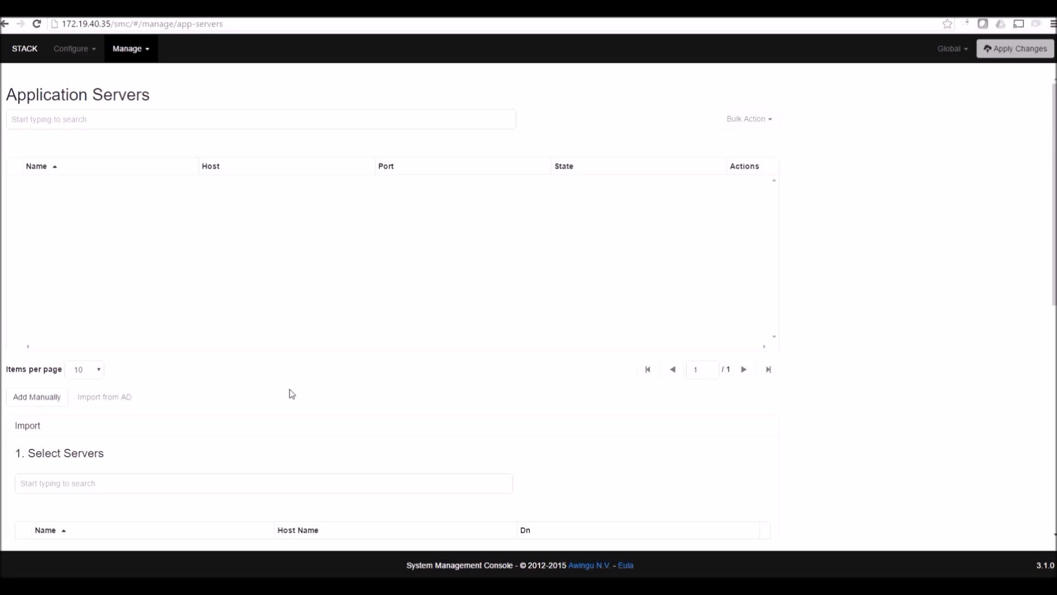
scroll(290, 394, down, 2)
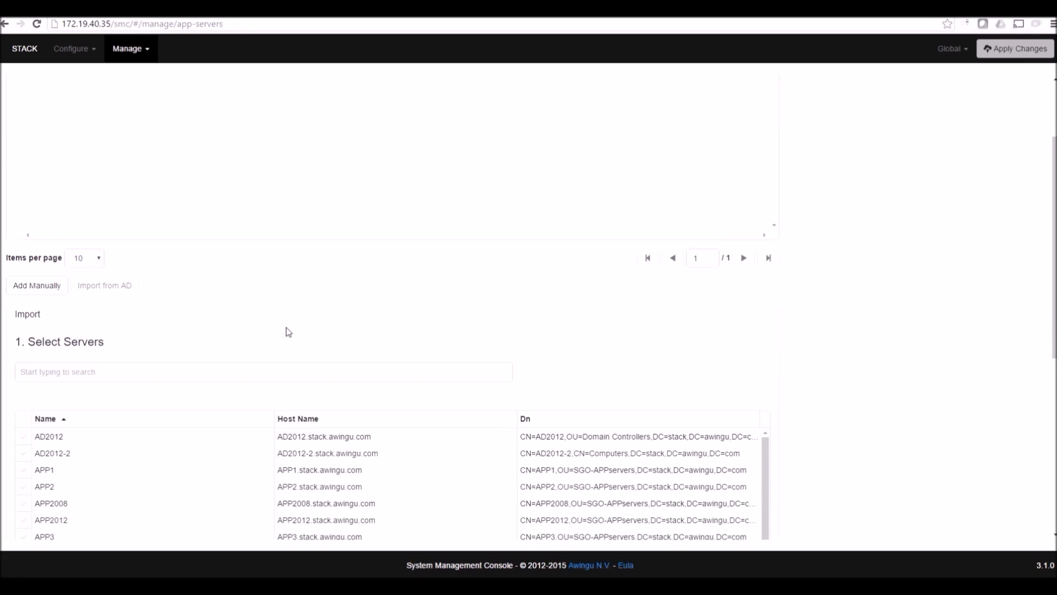
scroll(289, 331, down, 1)
scroll(288, 332, down, 1)
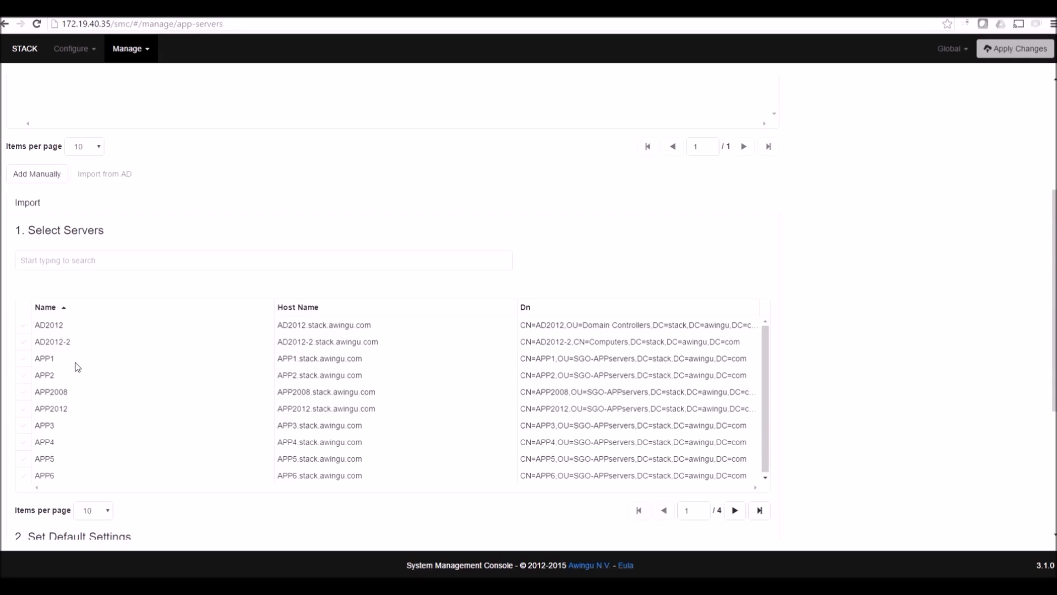
click(57, 358)
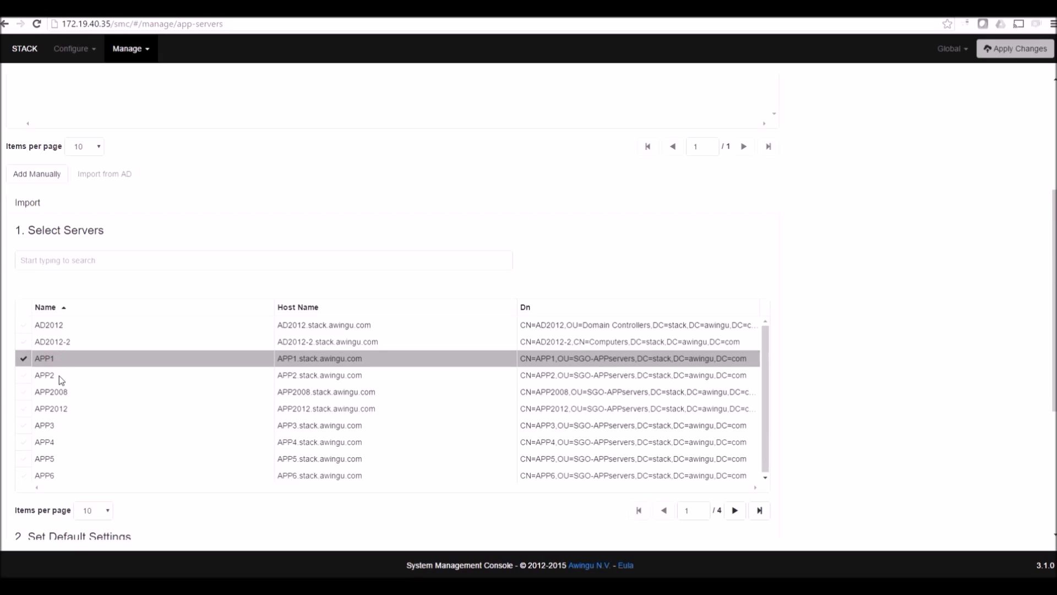
click(58, 376)
click(68, 358)
ctrl+click(61, 374)
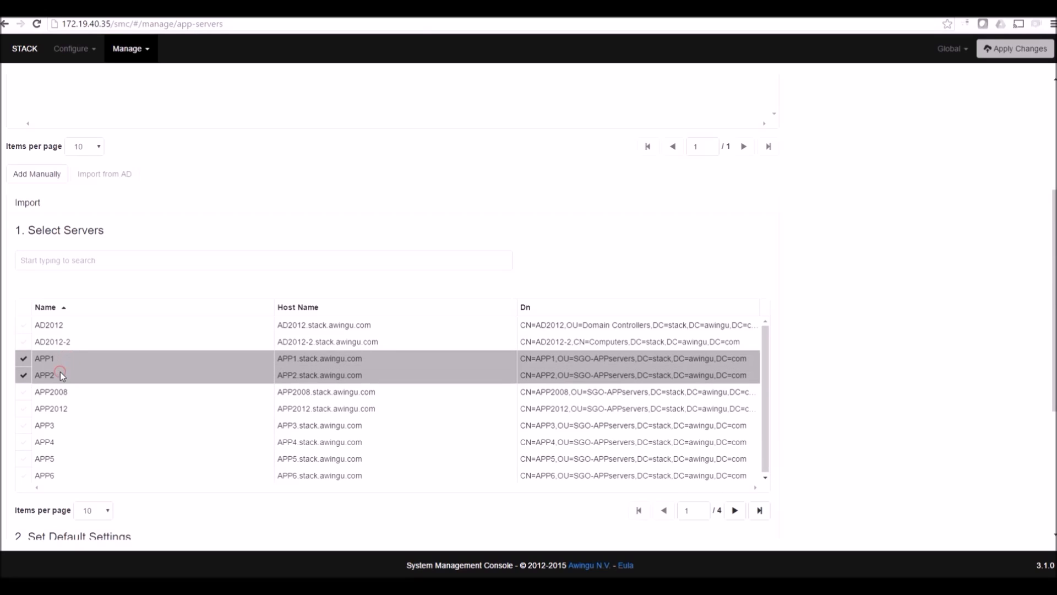
Import APP1 and APP2 as enabled, with max connections 50 and label appserver:myappservers
scroll(196, 514, down, 3)
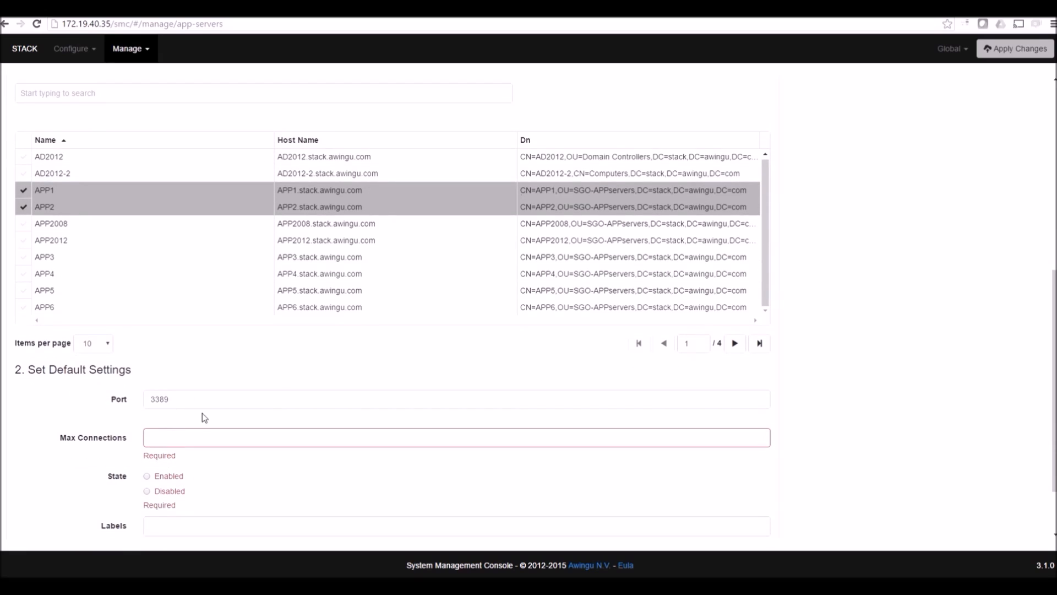
click(188, 440)
text(50)
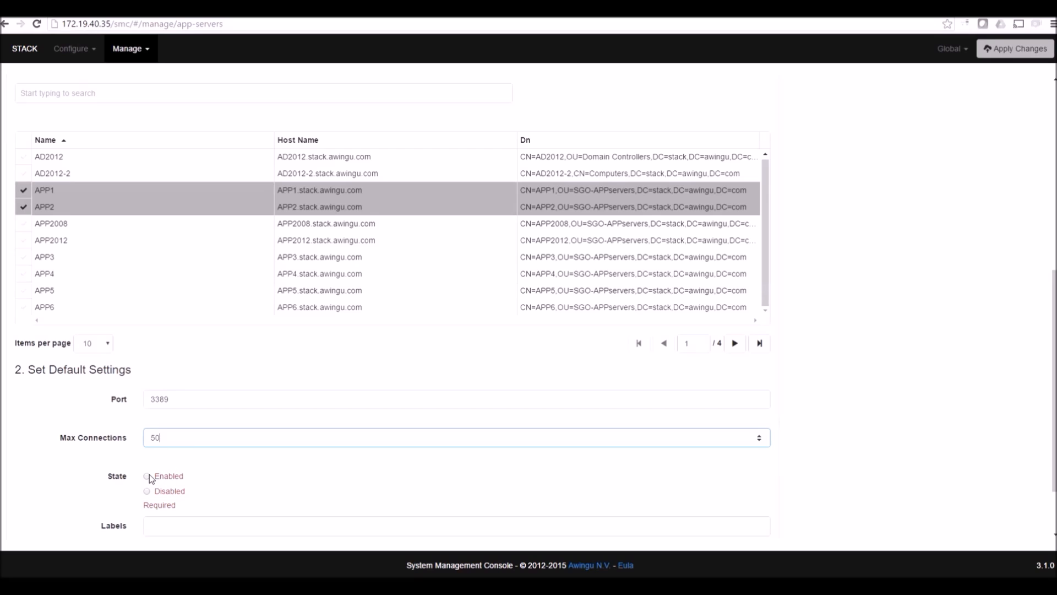
click(149, 474)
scroll(239, 501, down, 2)
click(204, 450)
text(my)
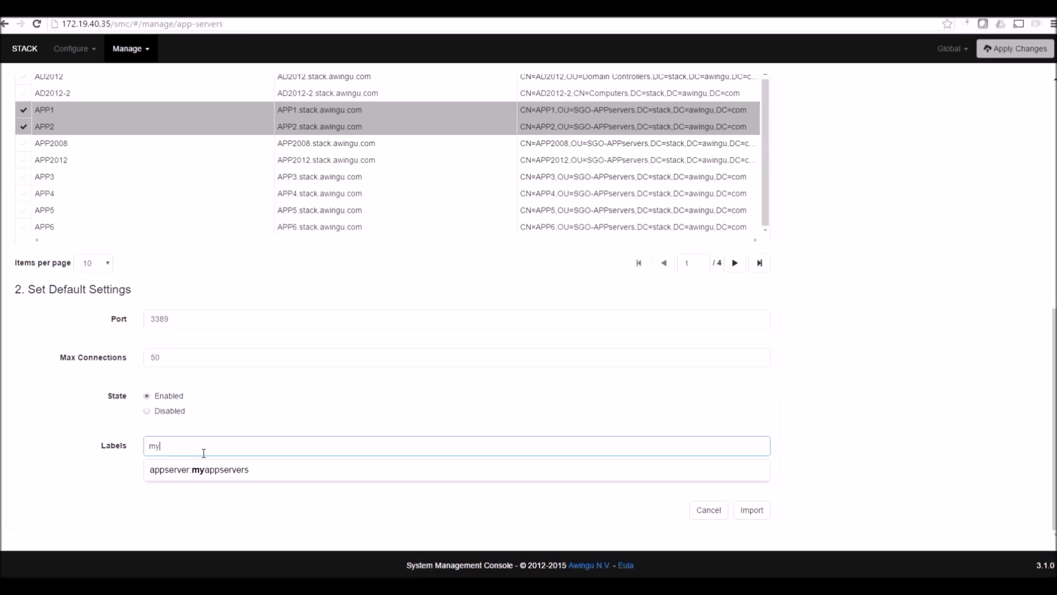
click(190, 470)
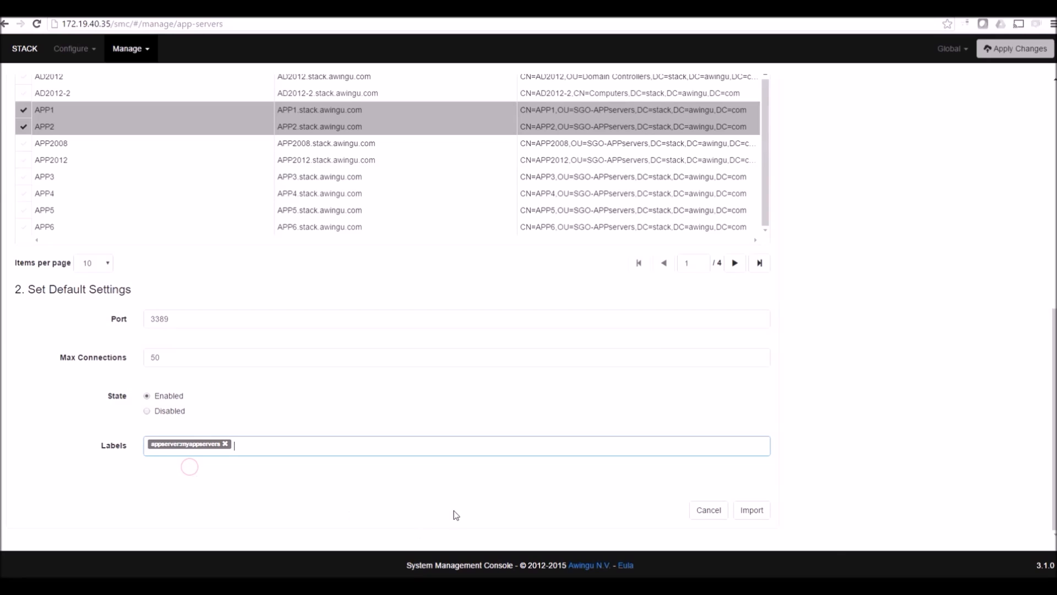
click(752, 510)
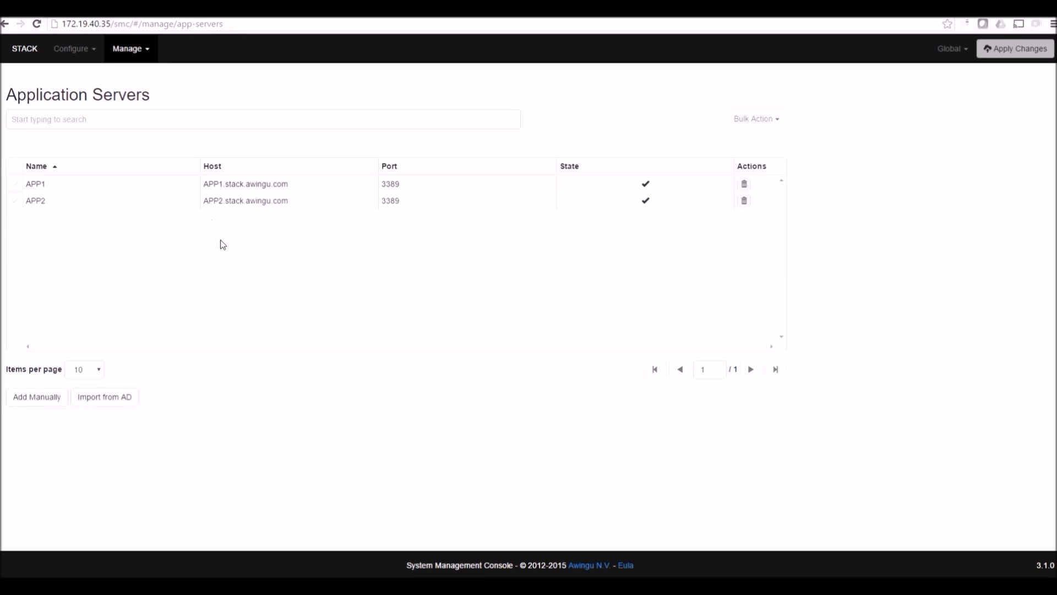
Begin adding a new application named Word under Manage > Applications
click(141, 49)
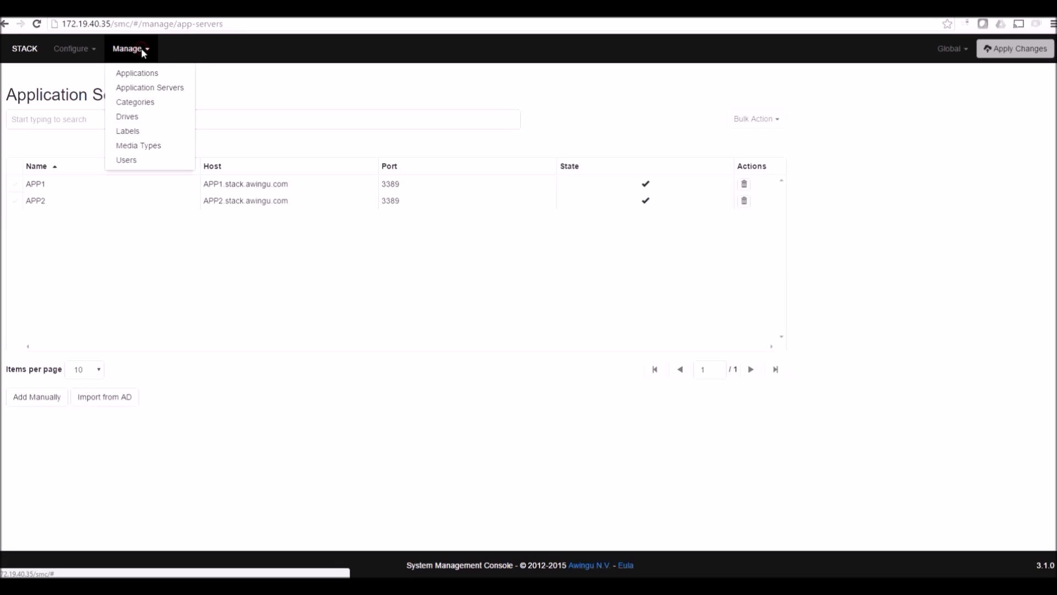
click(150, 78)
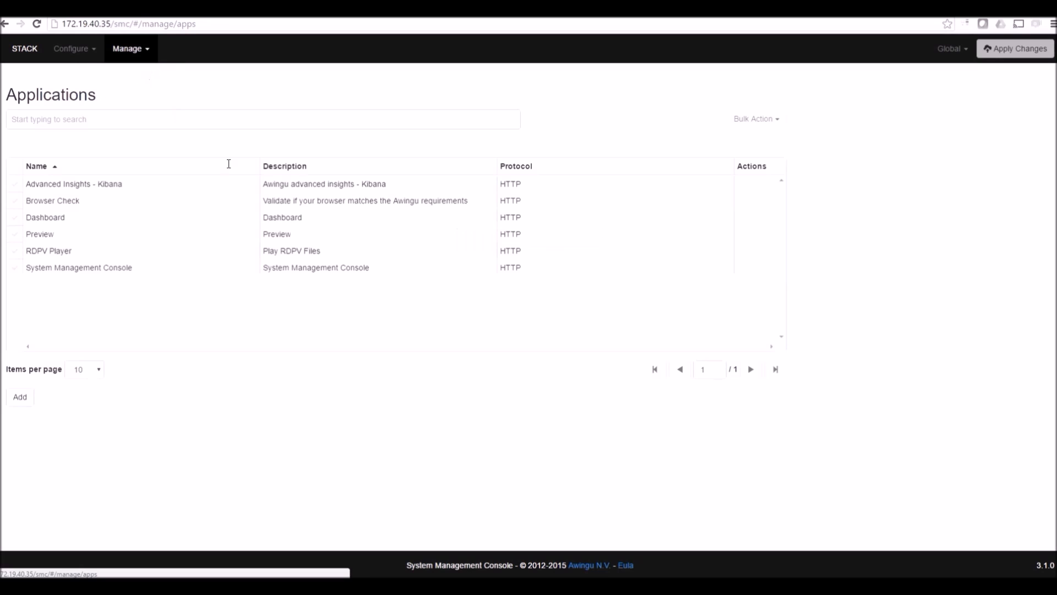
click(28, 400)
scroll(330, 370, down, 5)
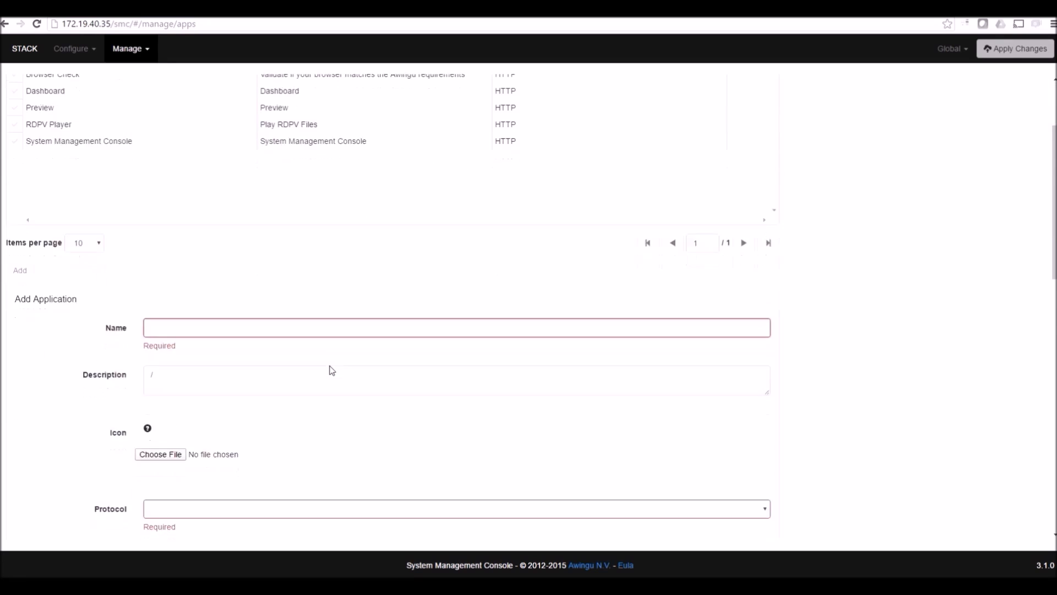
text(Word)
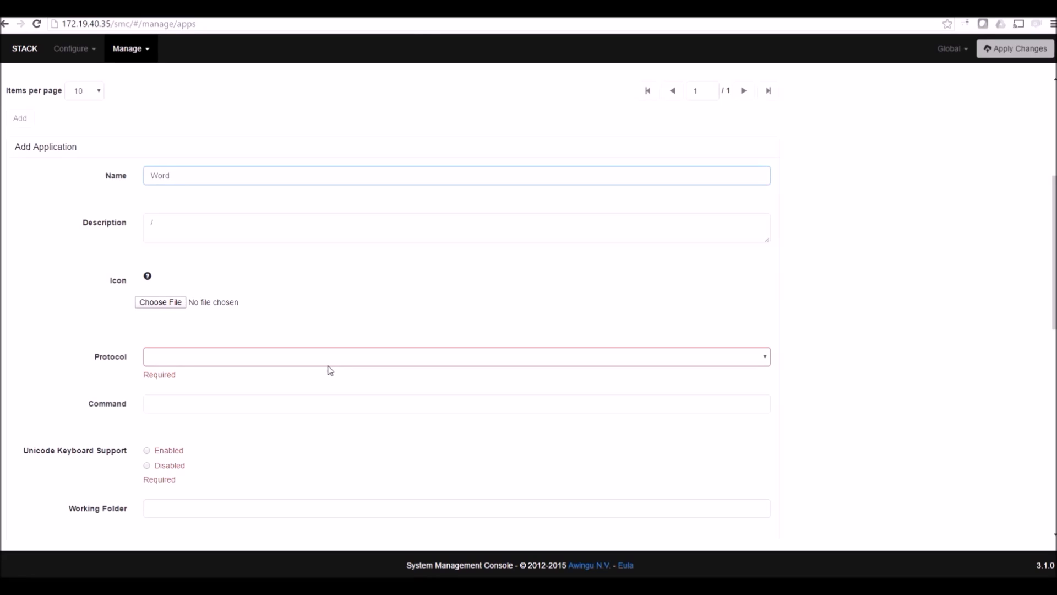
Give the app the word.png icon, Remote Application protocol and the command winword
click(159, 301)
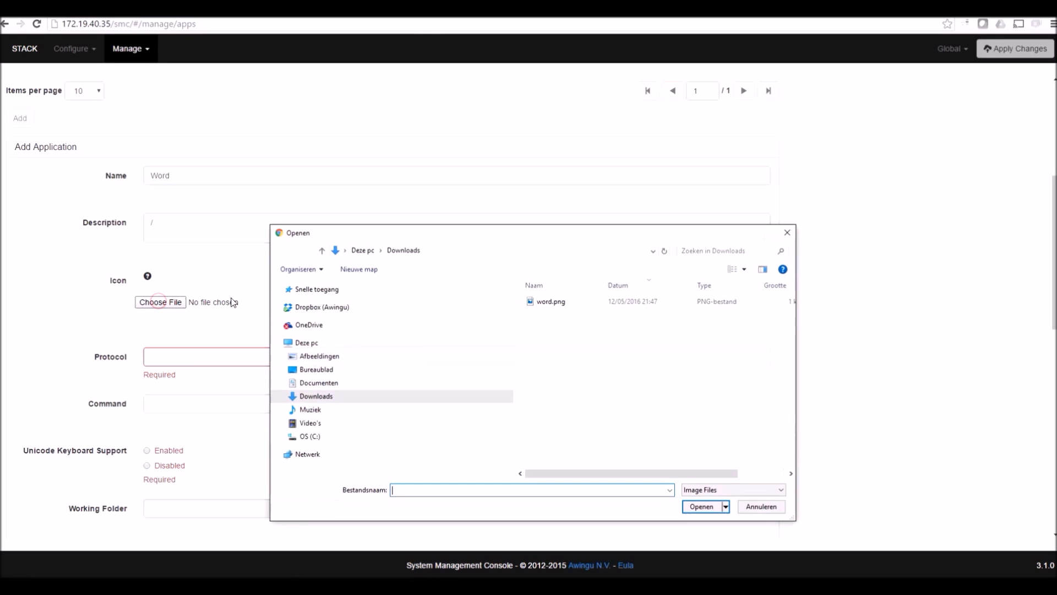
click(553, 304)
click(714, 510)
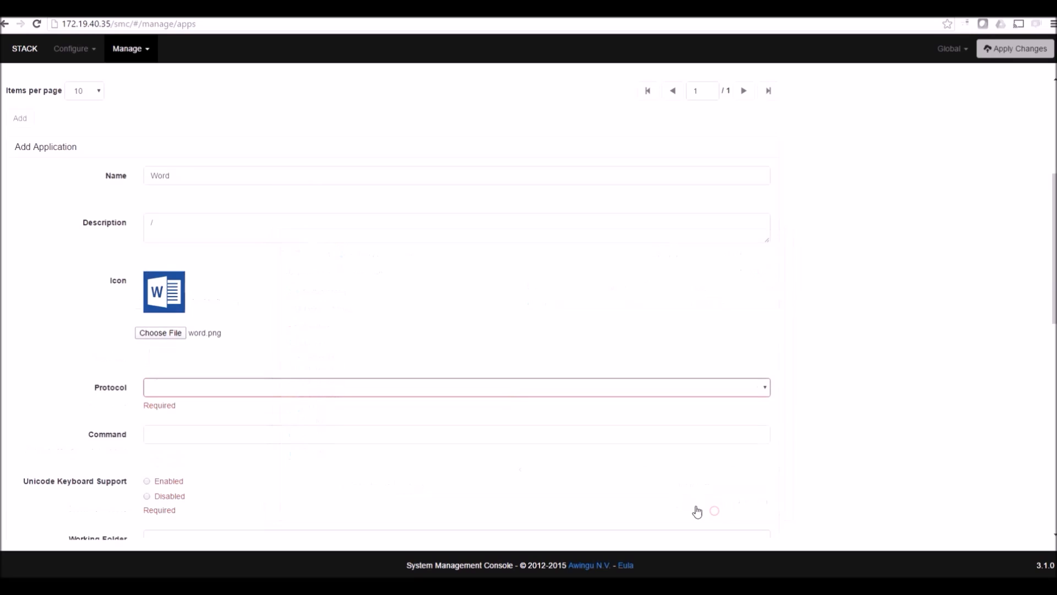
scroll(281, 338, down, 1)
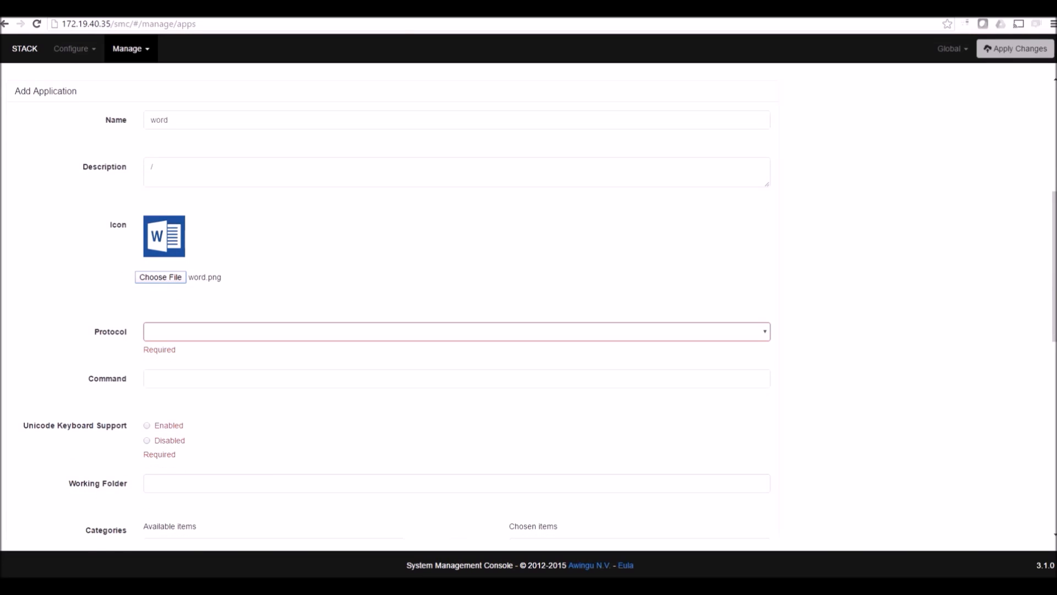
click(206, 334)
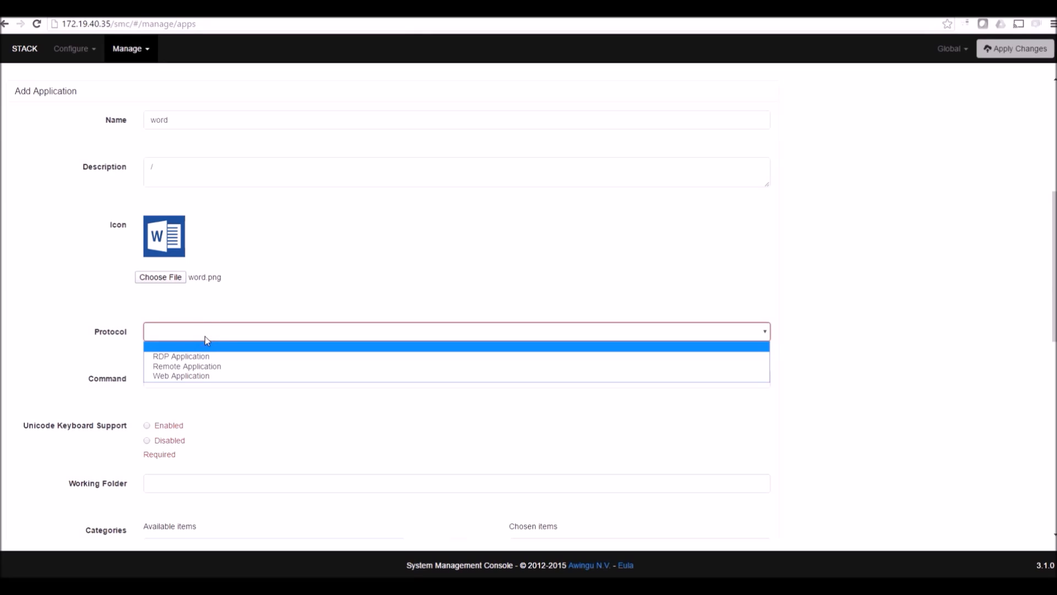
click(208, 368)
click(213, 379)
text(w)
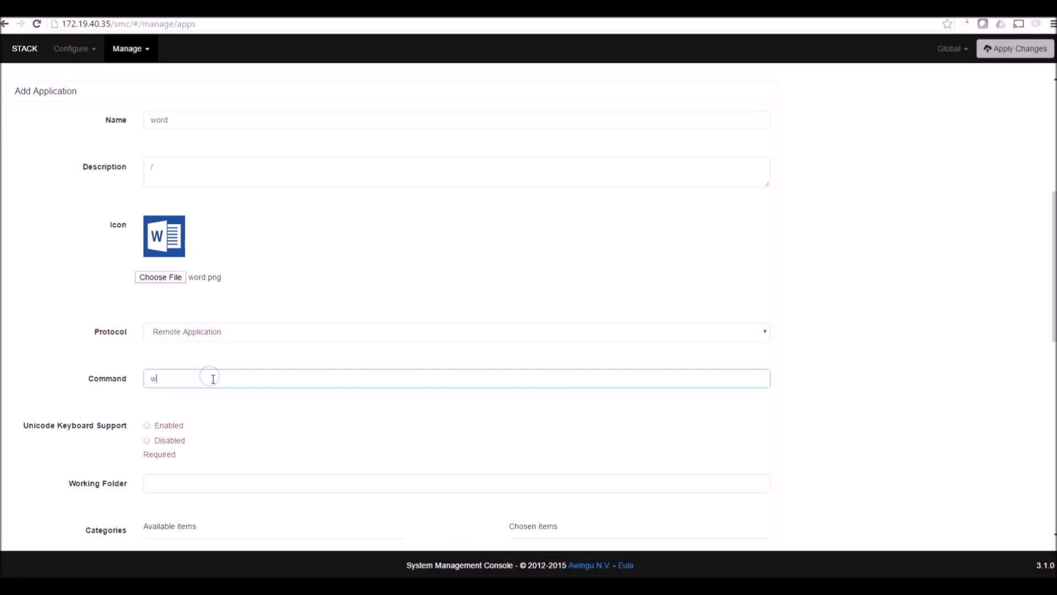
text(inword)
Enable Unicode keyboard support and assign the app to the Office category
scroll(247, 407, down, 1)
click(145, 371)
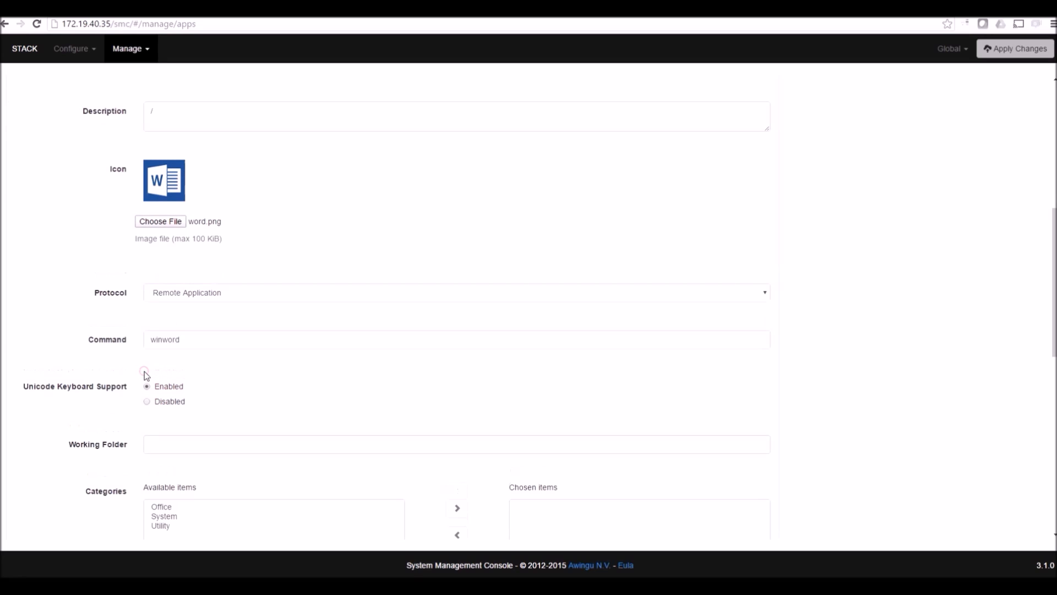
scroll(239, 404, down, 1)
scroll(240, 404, down, 2)
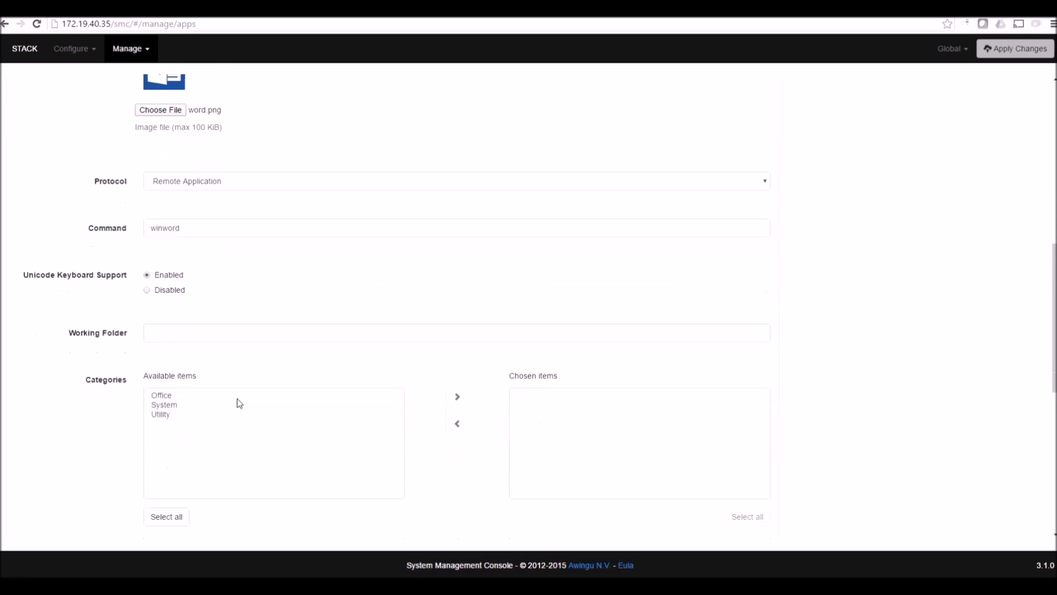
click(163, 340)
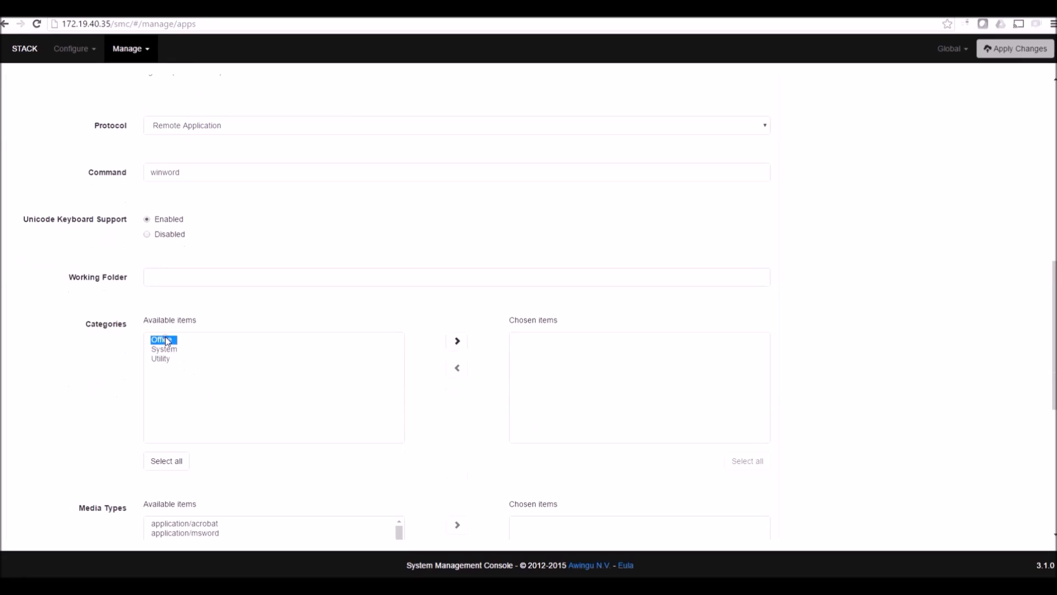
click(455, 341)
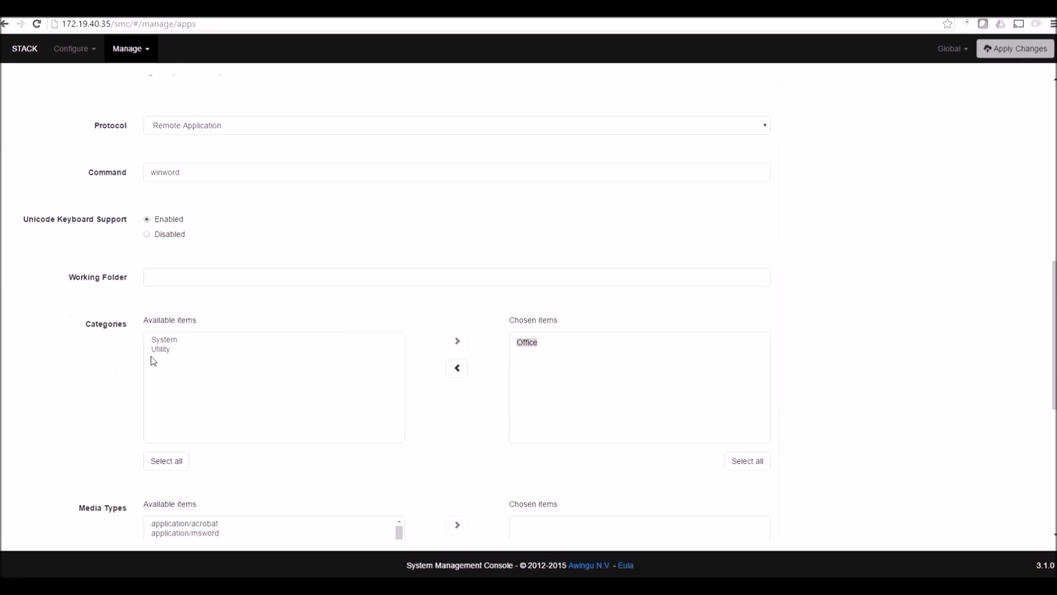
Assign application/msword and the two ms-word macroEnabled document and template media types
click(127, 50)
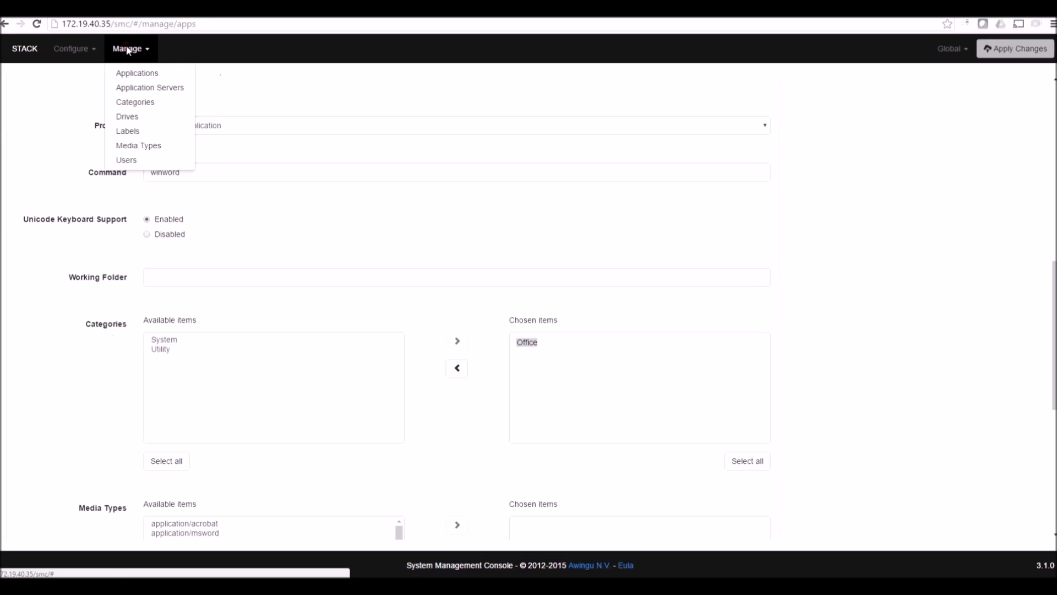
click(50, 153)
scroll(98, 275, down, 2)
scroll(98, 274, down, 3)
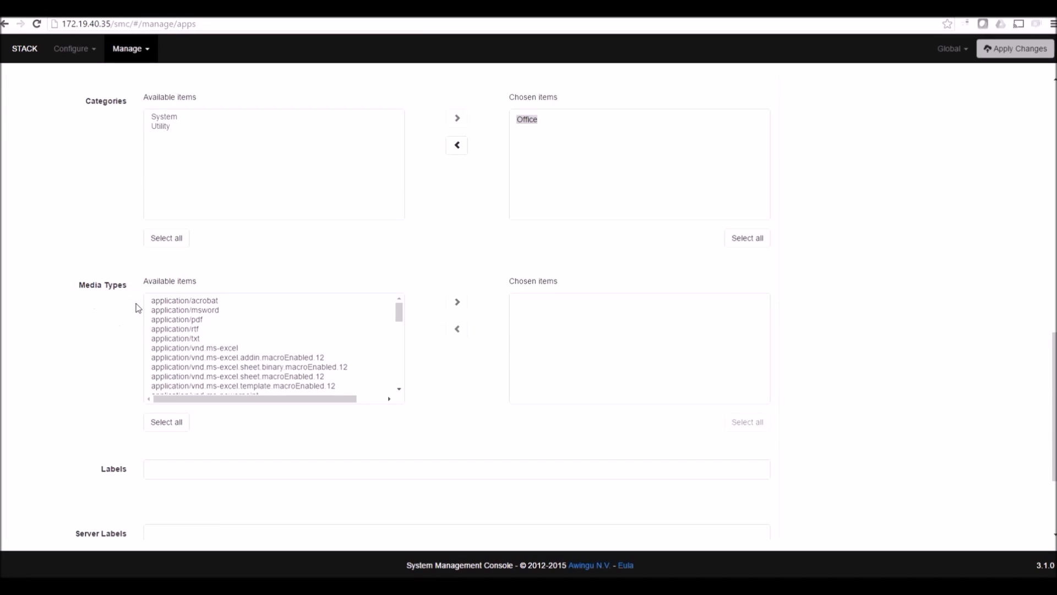
click(201, 315)
scroll(203, 311, down, 3)
scroll(231, 209, down, 4)
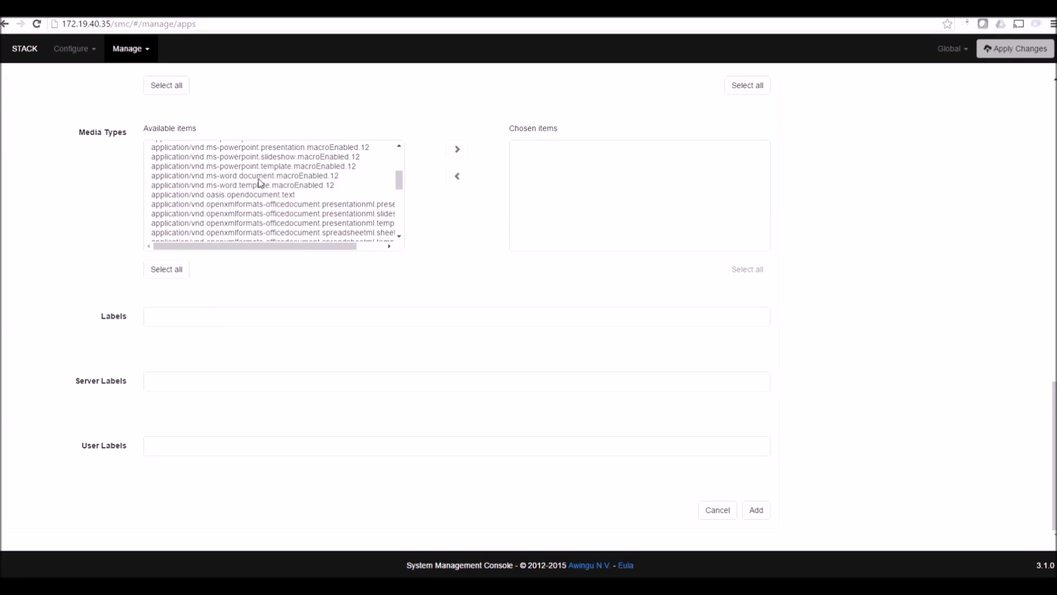
click(258, 176)
shift+click(258, 185)
click(461, 158)
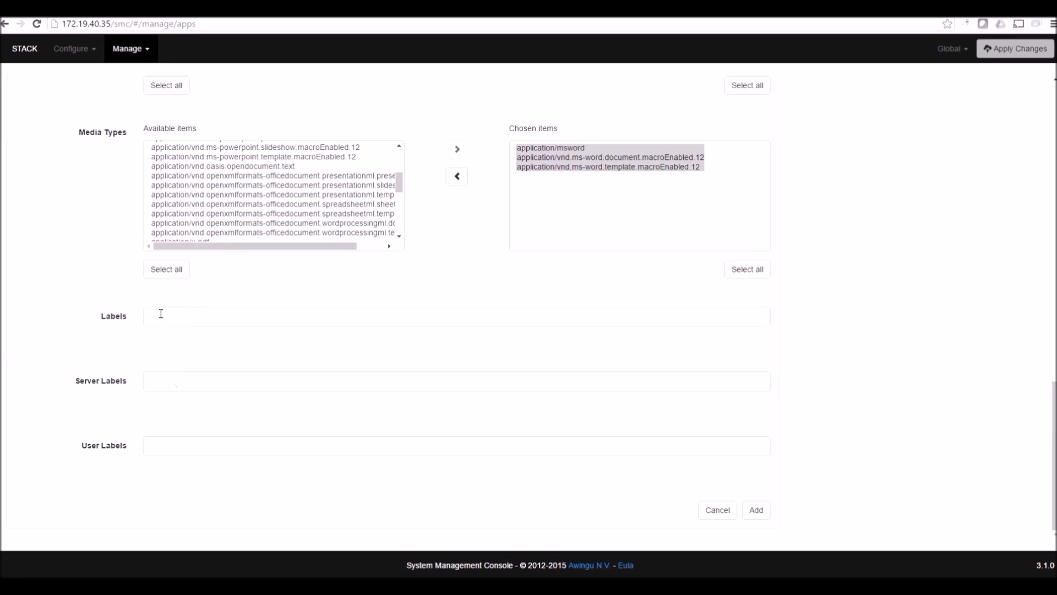
Add server label appserver:myappservers and user label all:, then save the word application
click(169, 381)
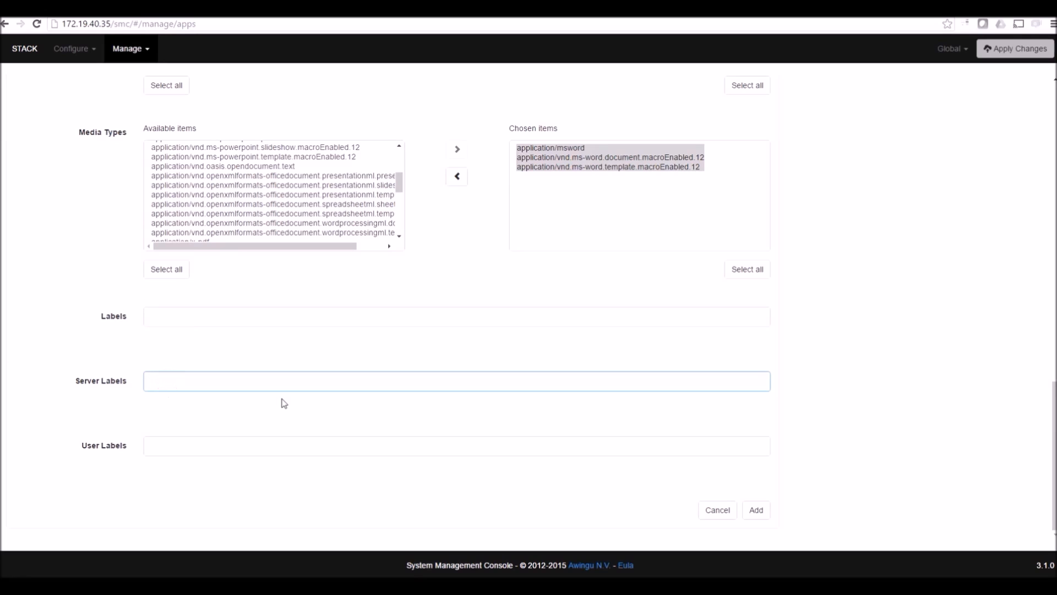
text(my)
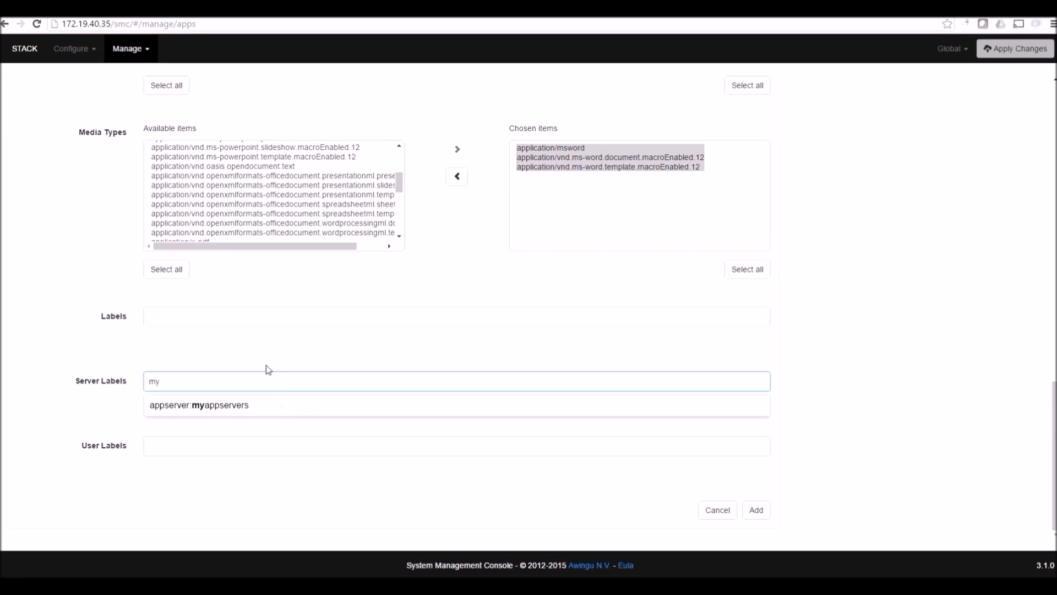
click(235, 406)
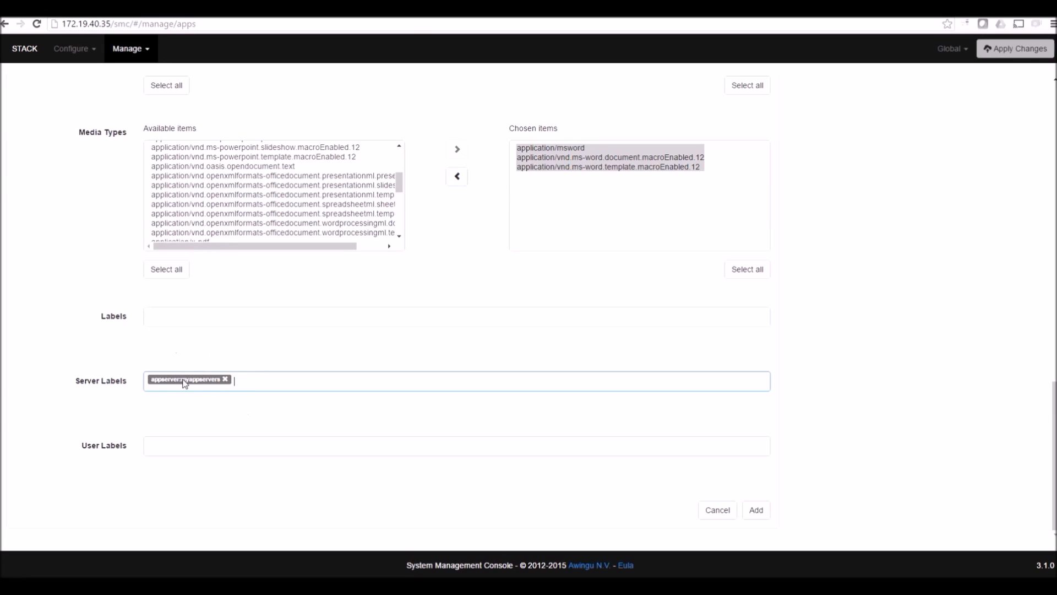
click(215, 451)
text(all)
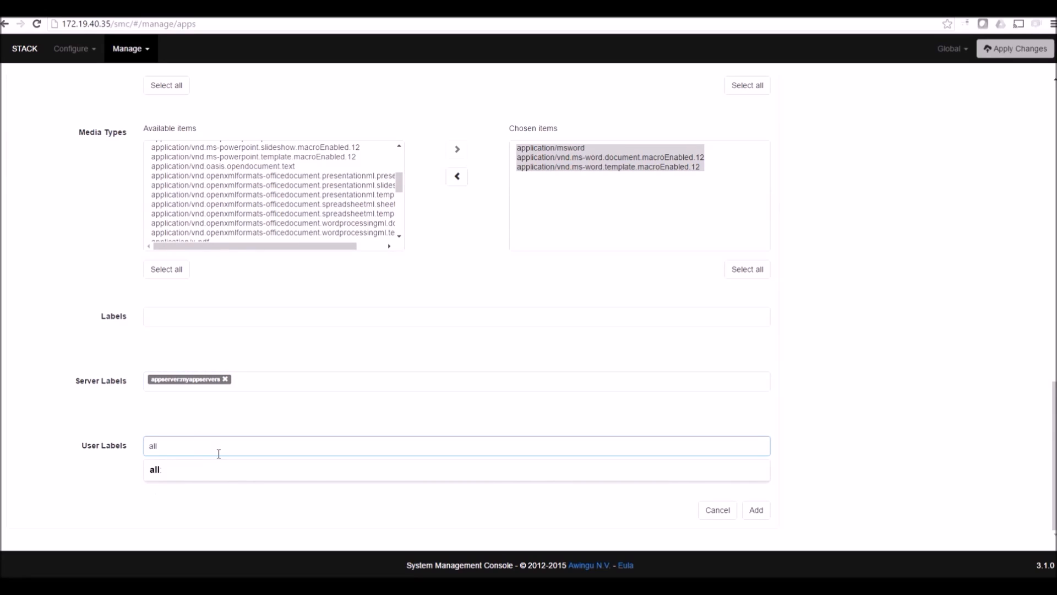
click(174, 469)
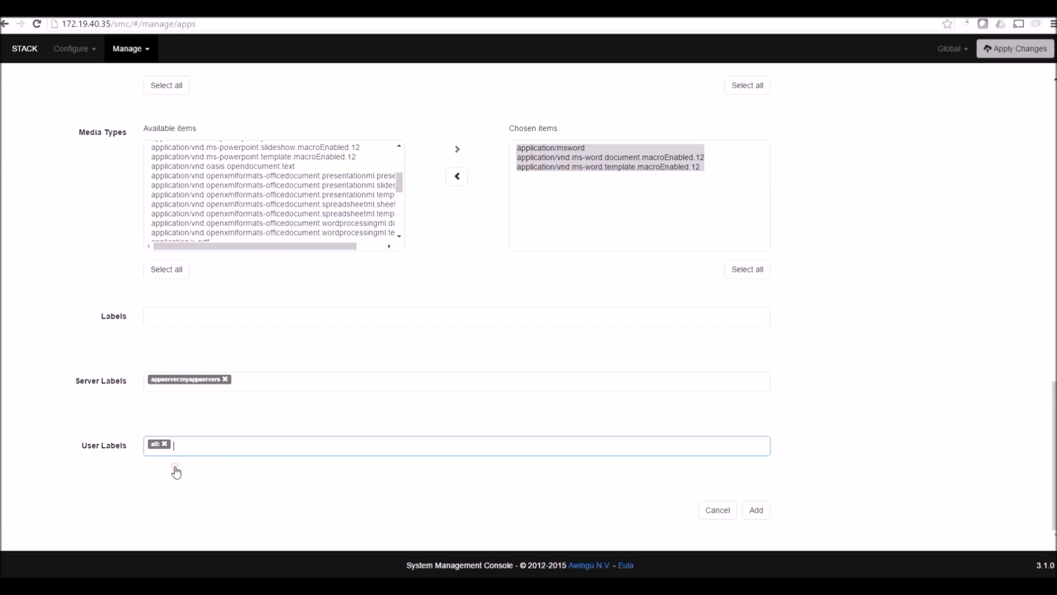
click(756, 510)
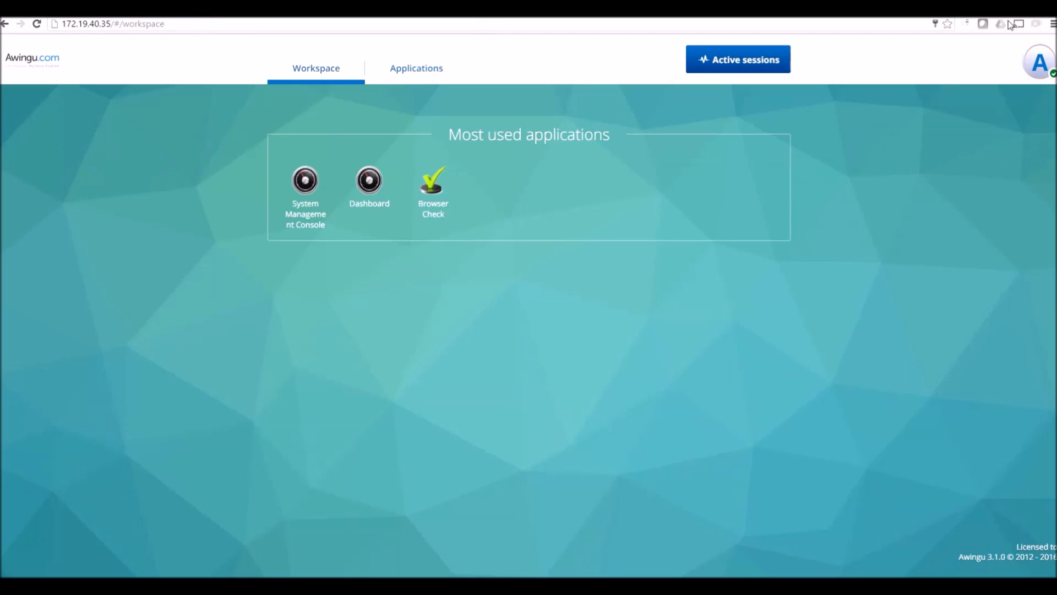
Log out of the admin account, sign in as the test user, and launch the word tile
click(1039, 62)
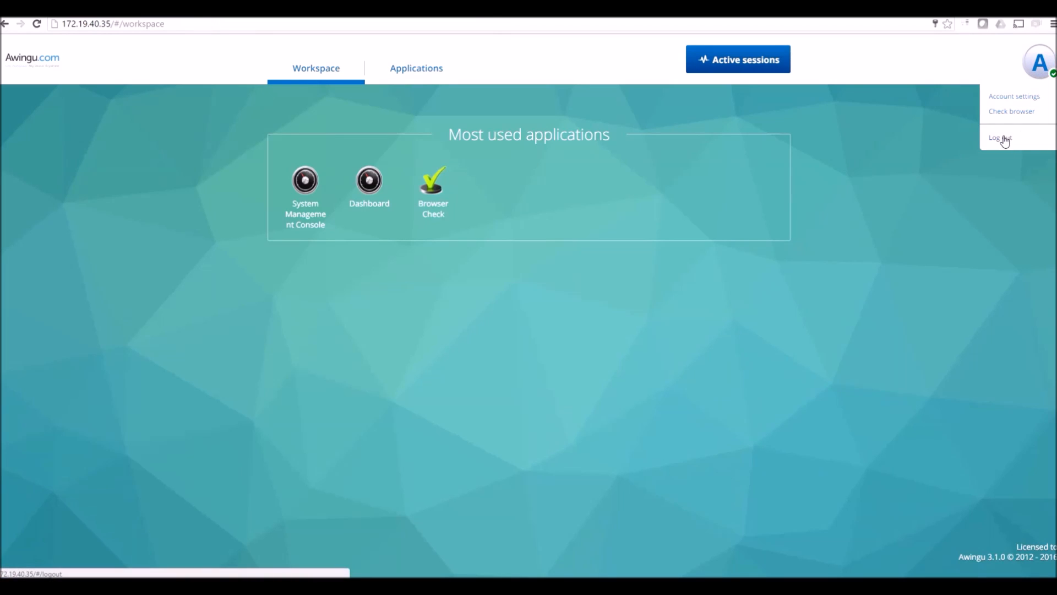
click(1003, 137)
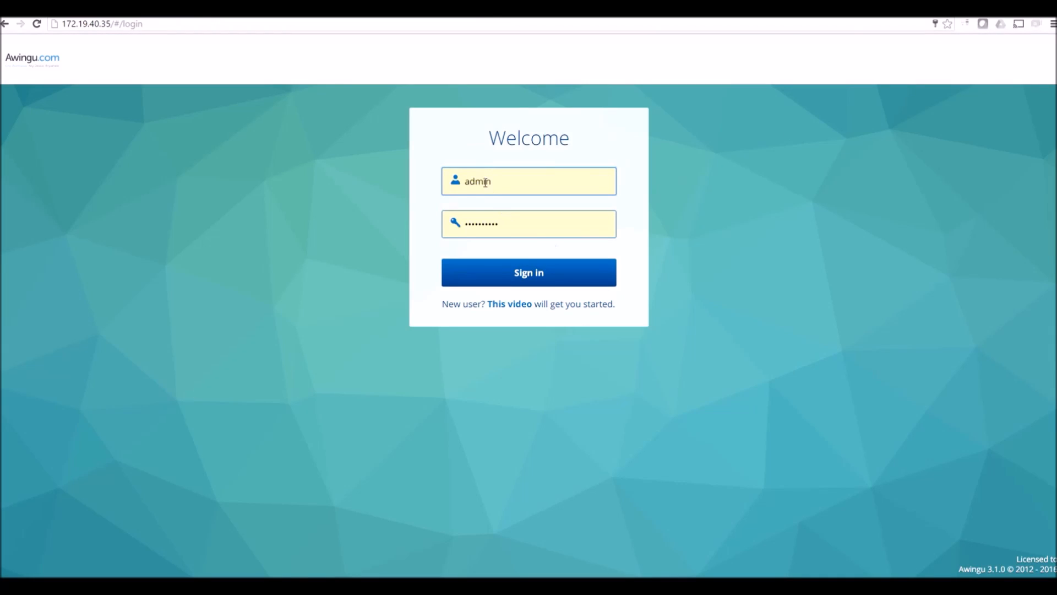
double_click(484, 179)
text(de)
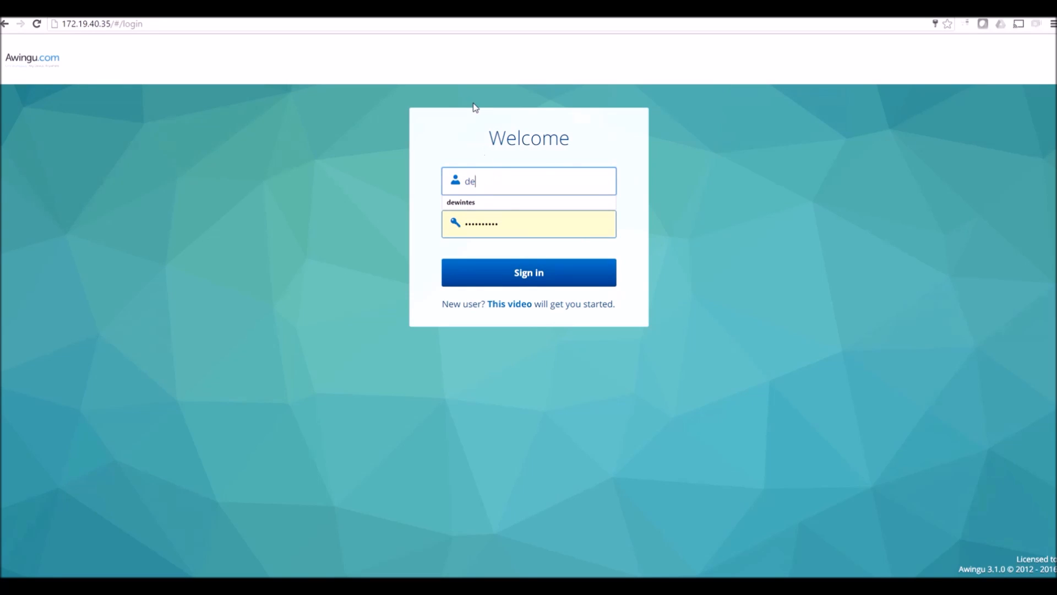
click(468, 206)
click(515, 284)
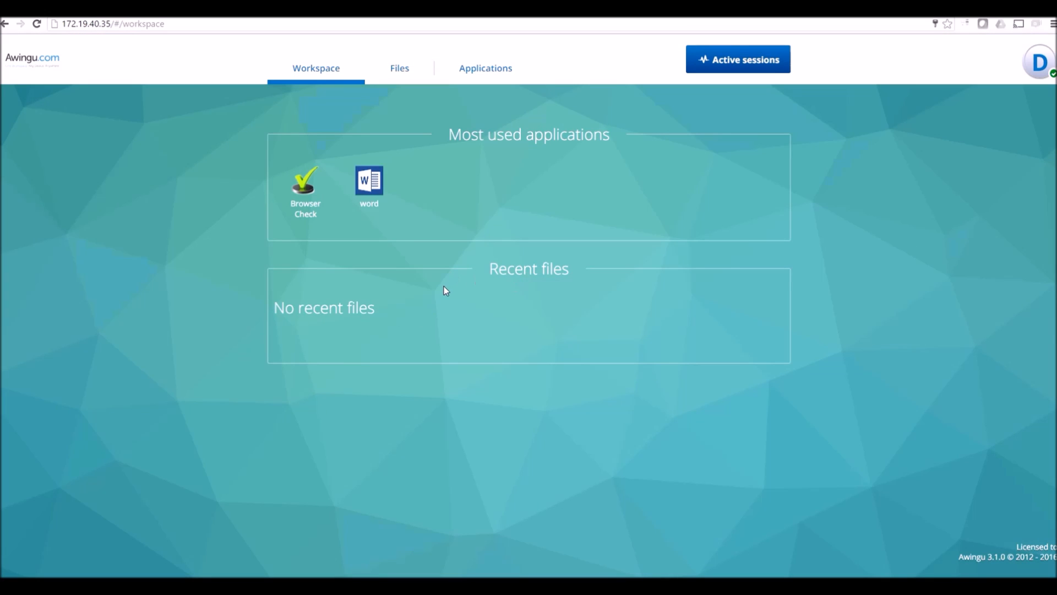
click(372, 179)
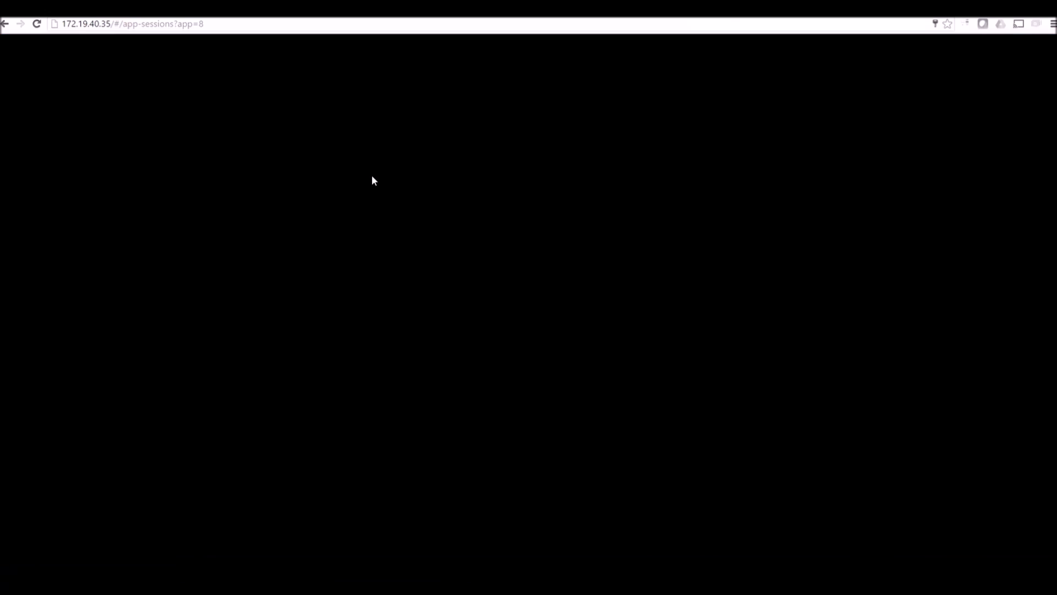